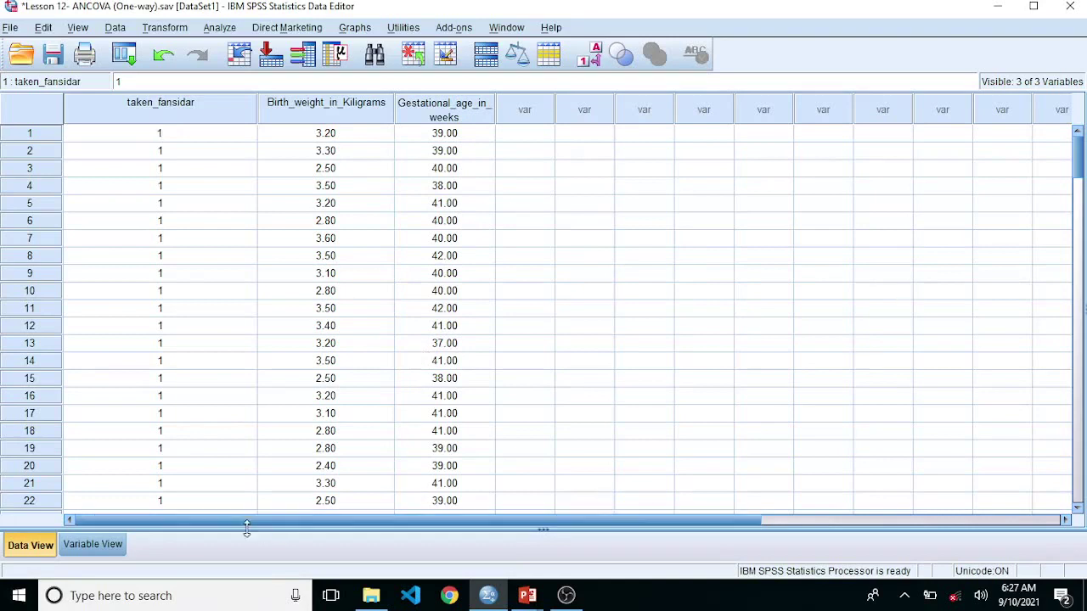
Examine the value labels defined for the taken_fansidar variable, close them unchanged and return to the data.
{"action": "left_click", "coordinate": [93, 545]}
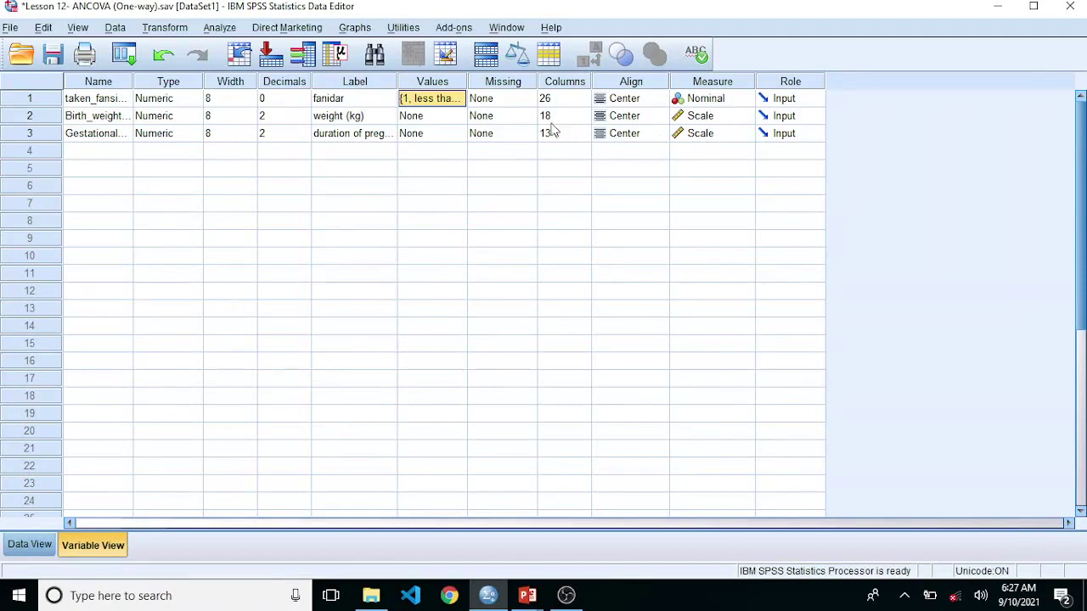
{"action": "left_click", "coordinate": [456, 102]}
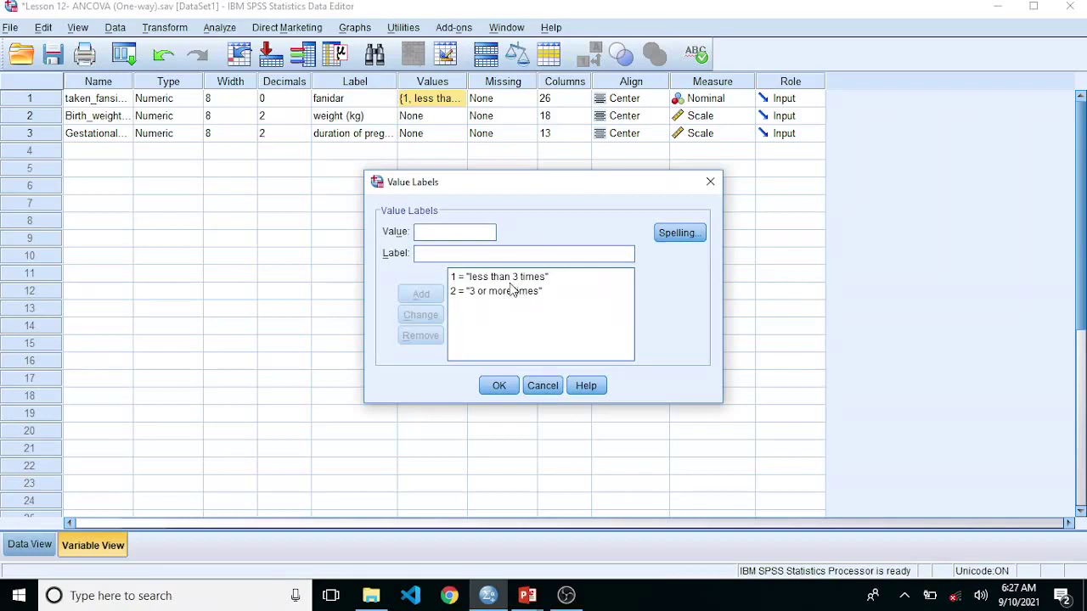
{"action": "key", "text": "Tab"}
{"action": "left_click", "coordinate": [499, 385]}
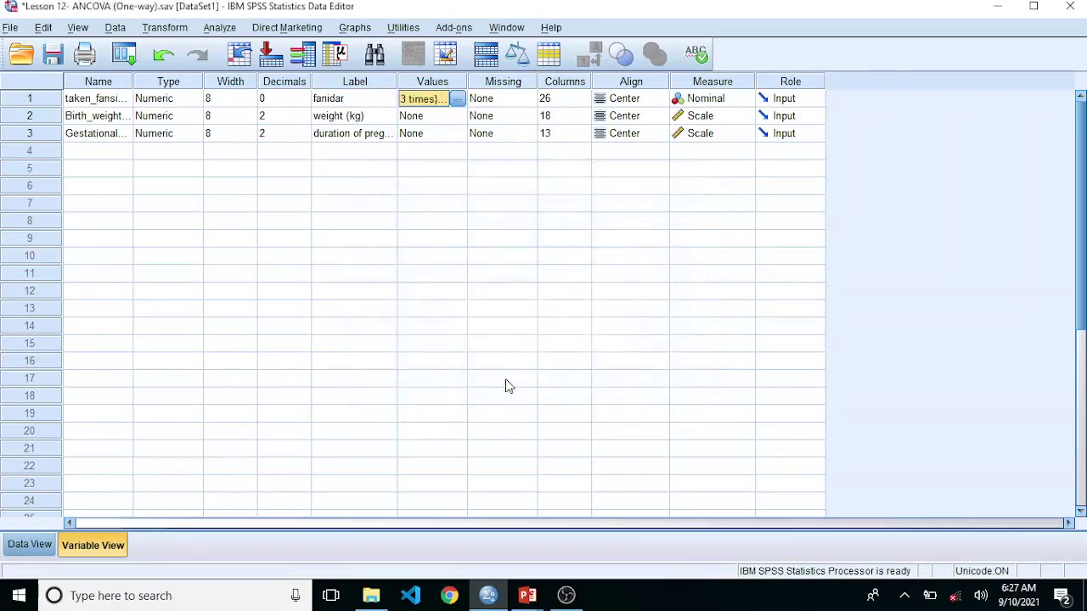
{"action": "key", "text": "ctrl+t"}
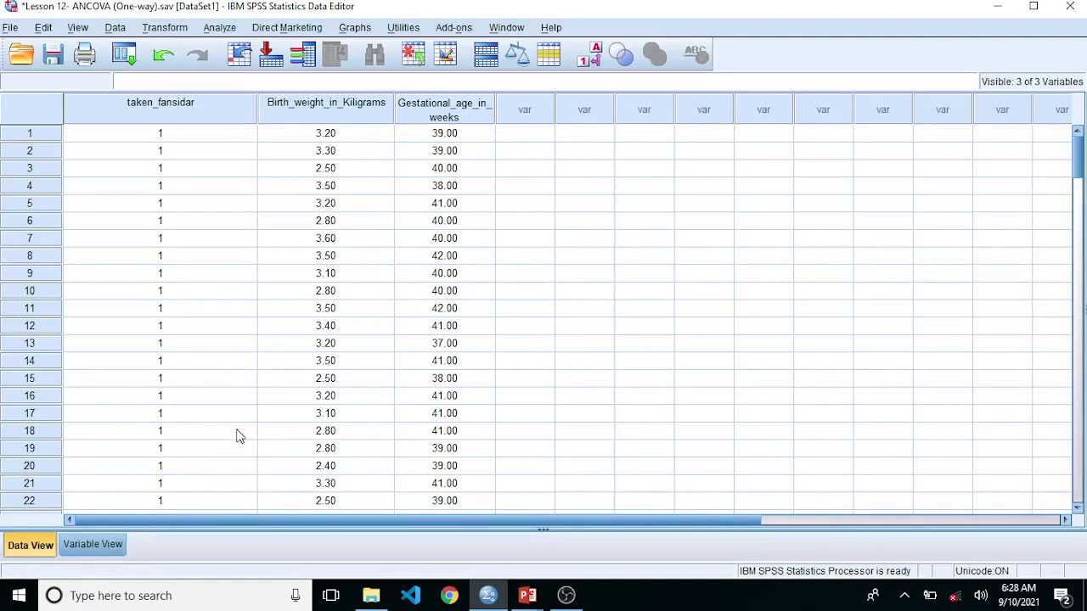
Set up an Explore analysis with weight (kg) as the dependent variable and add Outliers to its statistics.
{"action": "left_click", "coordinate": [226, 31]}
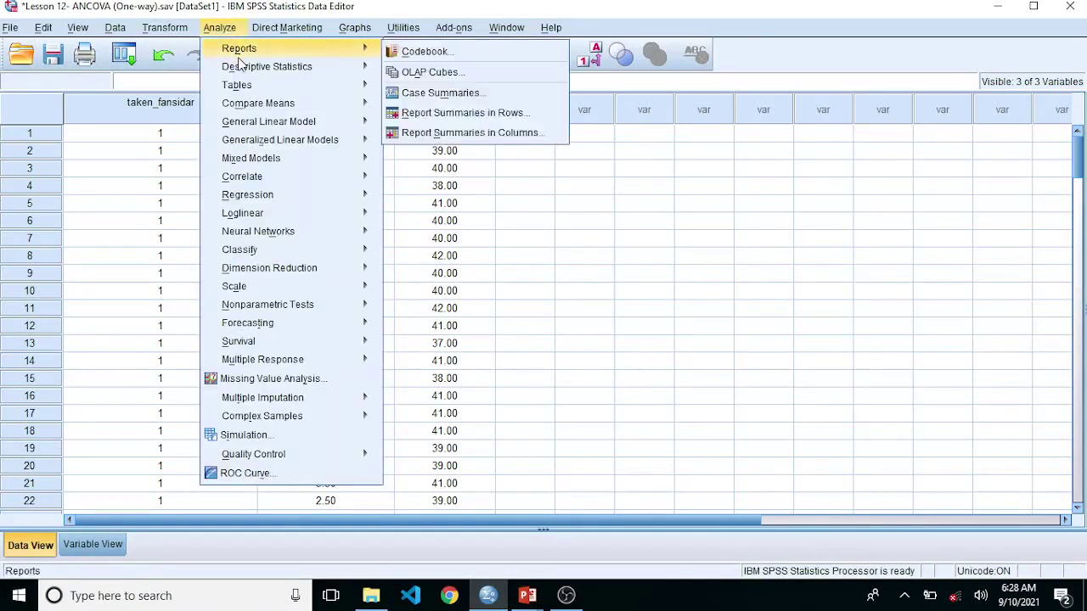
{"action": "mouse_move", "coordinate": [242, 68]}
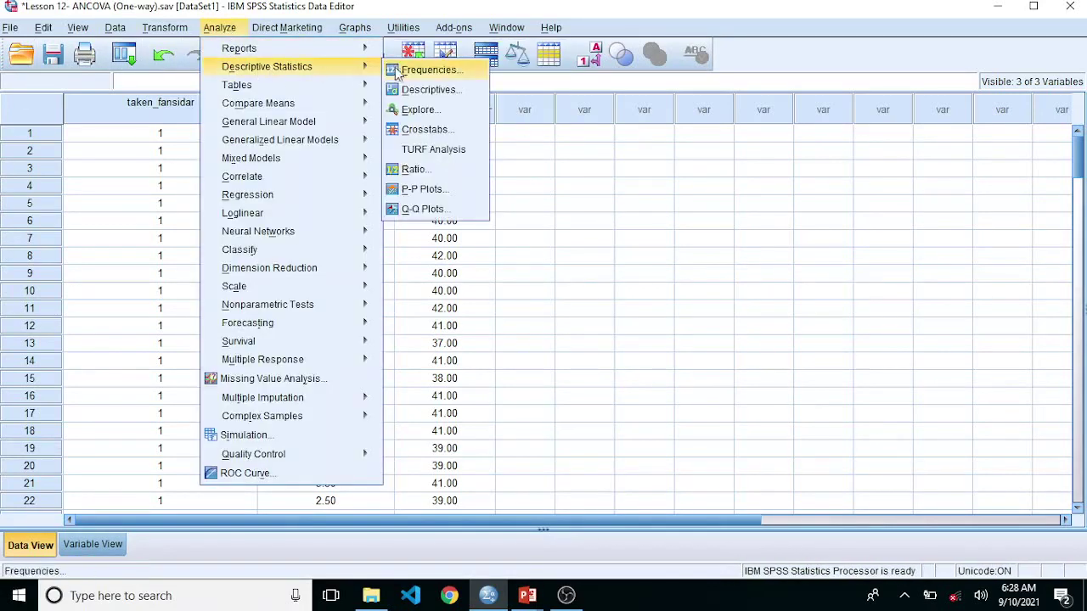
{"action": "left_click", "coordinate": [420, 110]}
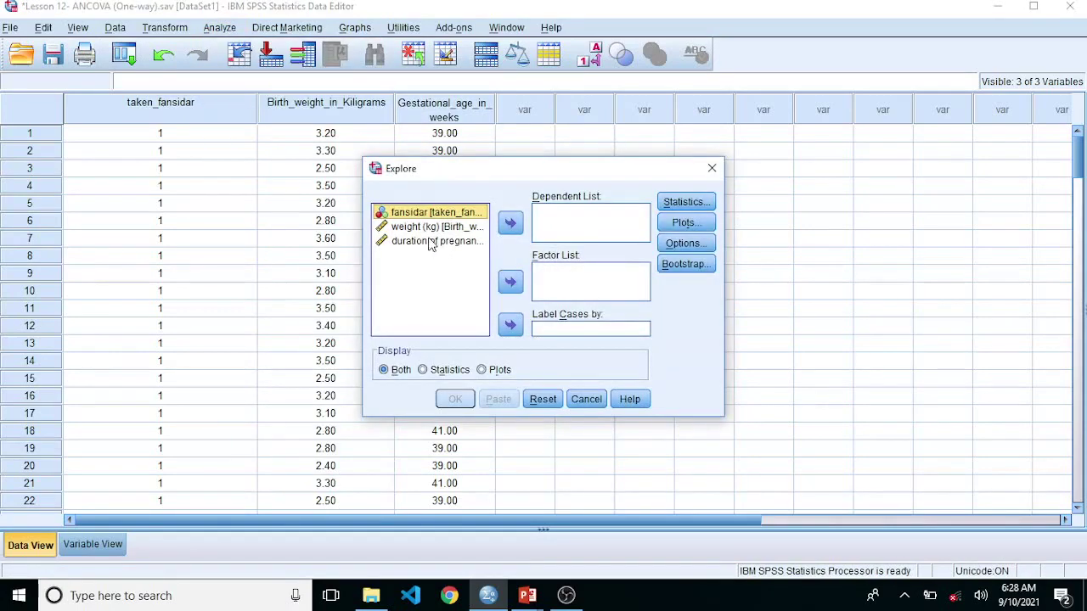
{"action": "left_click", "coordinate": [435, 227]}
{"action": "left_click", "coordinate": [510, 223]}
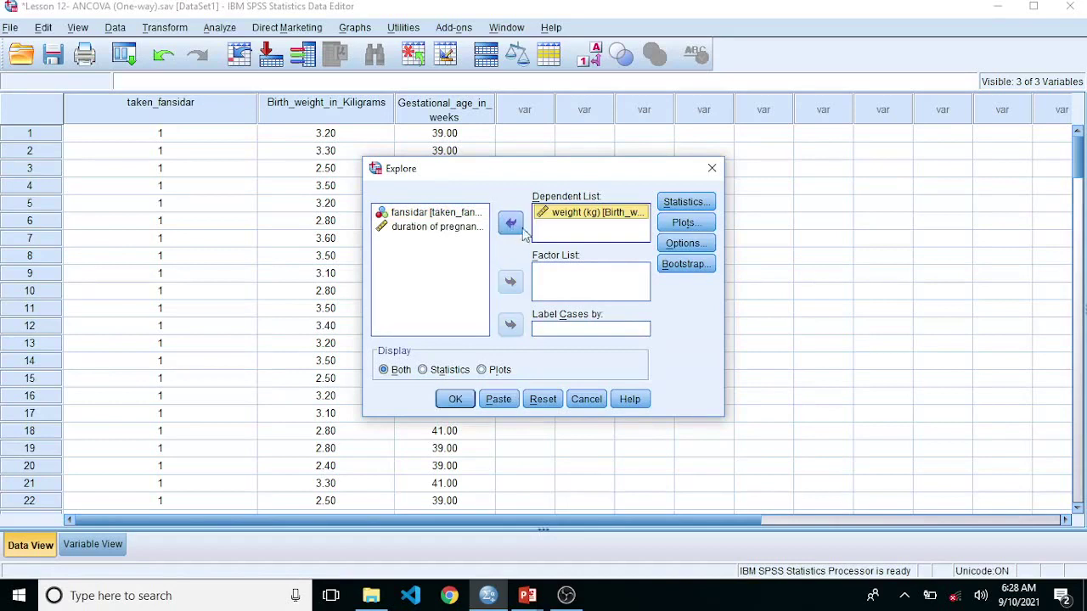
{"action": "left_click", "coordinate": [695, 203]}
{"action": "left_click", "coordinate": [448, 303]}
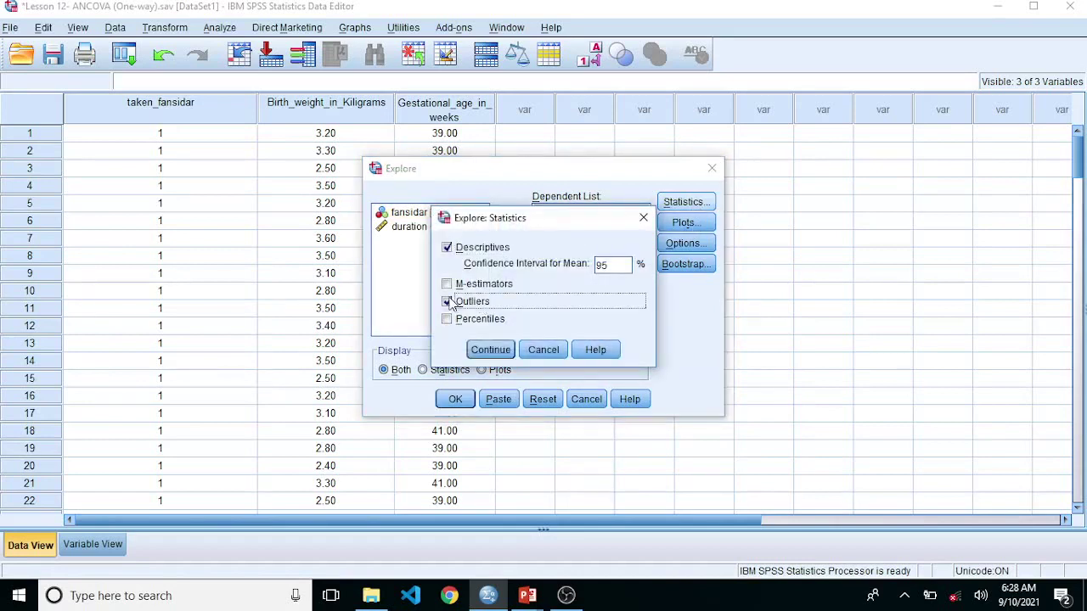
{"action": "left_click", "coordinate": [491, 350]}
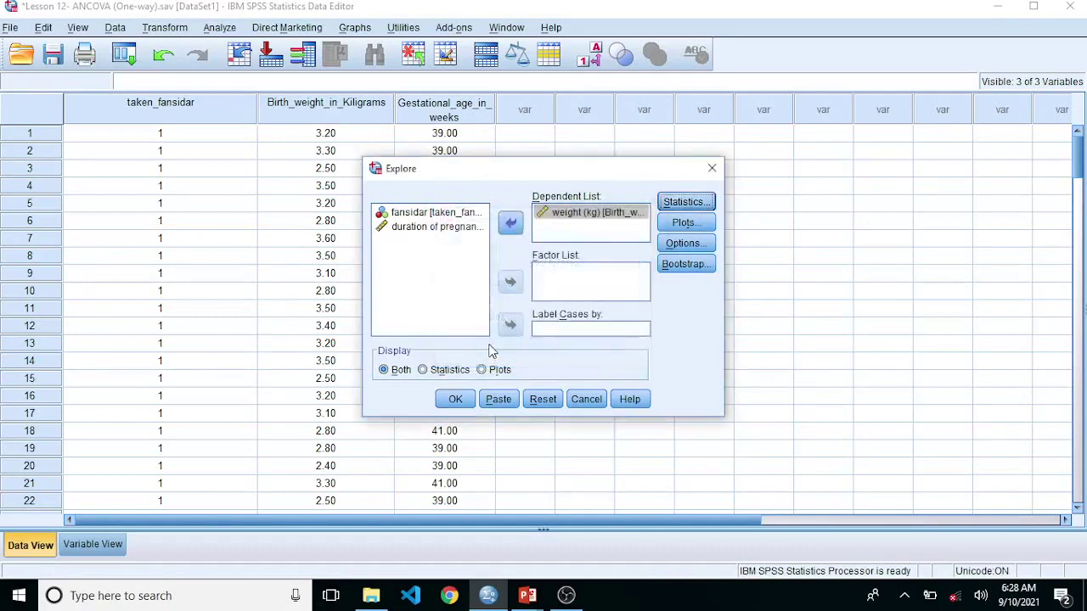
Replace the stem-and-leaf plot with a histogram, enable normality plots with tests, and run the Explore analysis.
{"action": "left_click", "coordinate": [695, 224]}
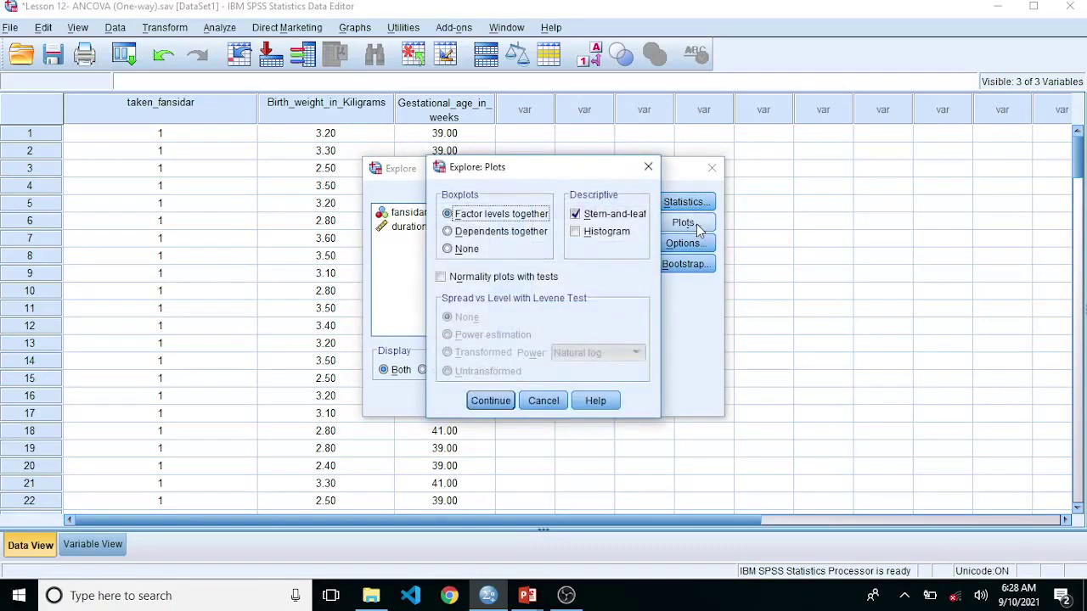
{"action": "left_click", "coordinate": [592, 220]}
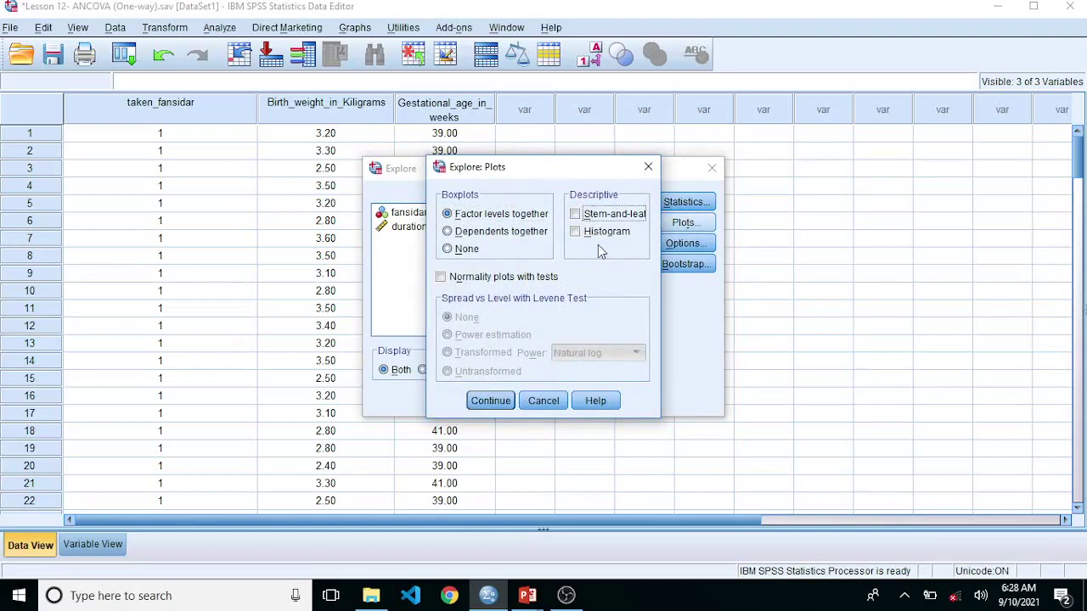
{"action": "left_click", "coordinate": [592, 234]}
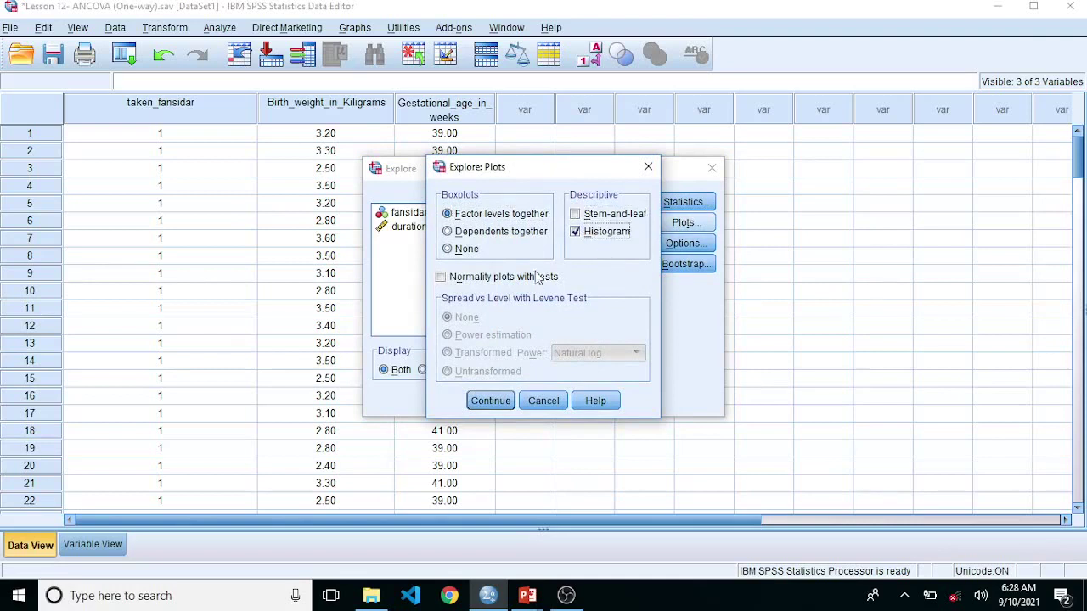
{"action": "left_click", "coordinate": [443, 278]}
{"action": "left_click", "coordinate": [491, 403]}
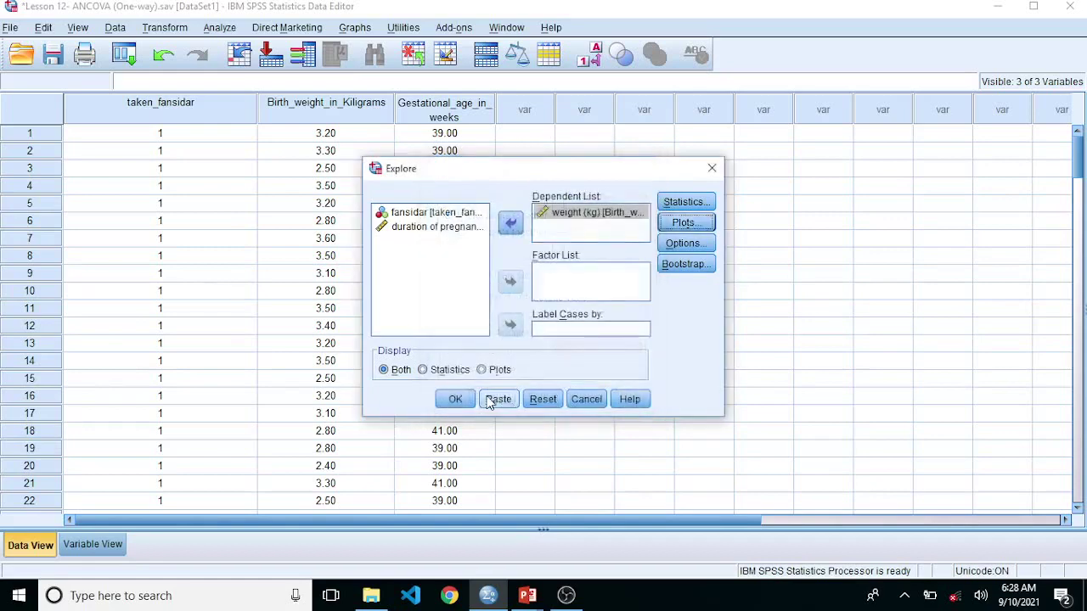
{"action": "left_click", "coordinate": [455, 400]}
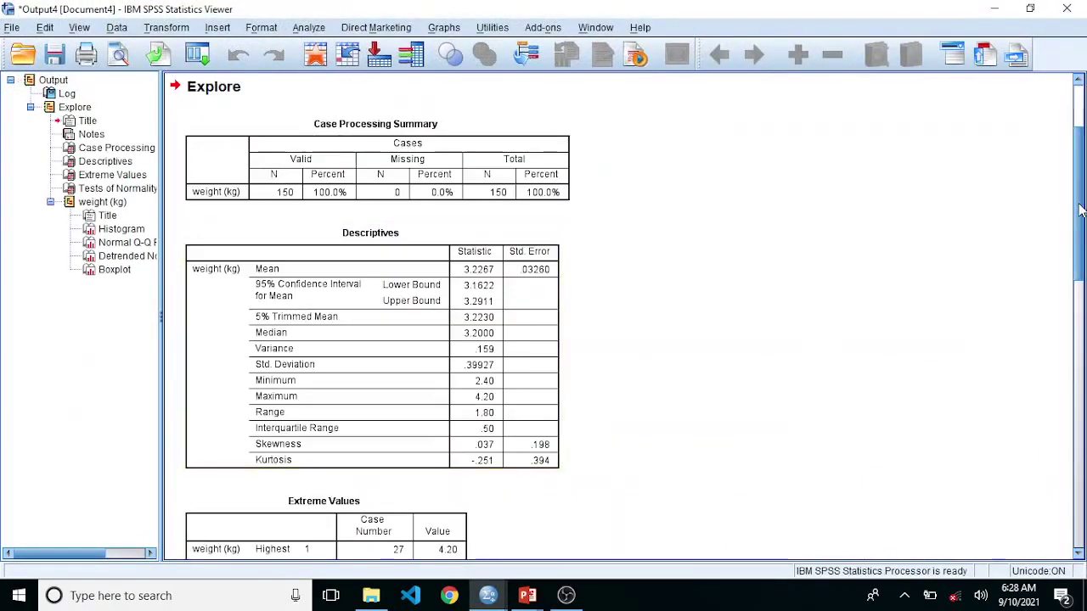
Examine the weight (kg) output, including the Tests of Normality table, histogram and boxplot.
{"action": "left_click_drag", "start_coordinate": [1081, 208], "coordinate": [1081, 328]}
{"action": "scroll", "coordinate": [1075, 355], "scroll_direction": "down", "scroll_amount": 5}
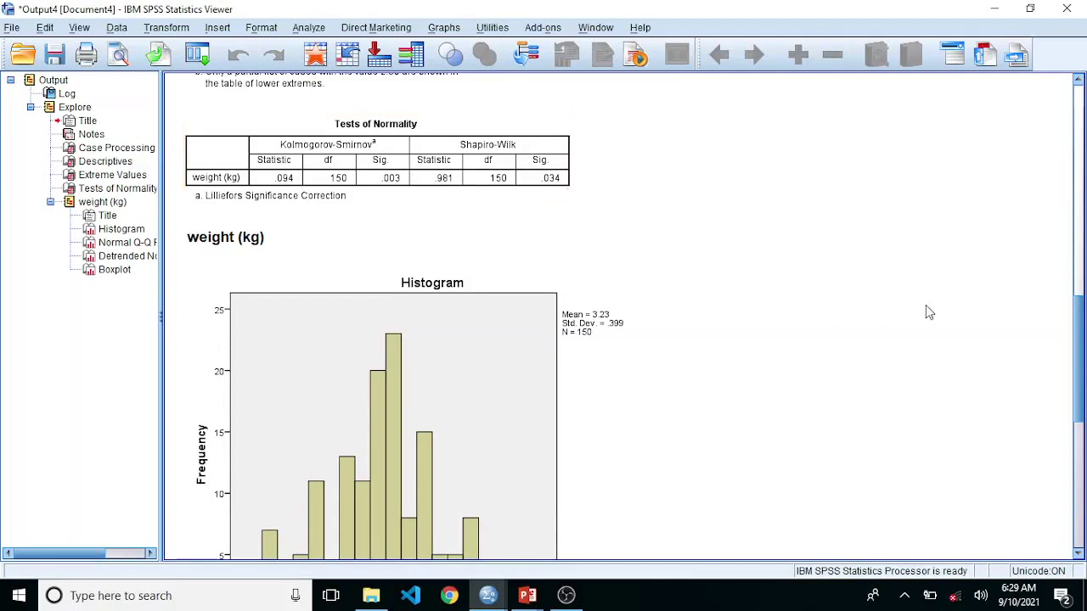
{"action": "scroll", "coordinate": [1080, 334], "scroll_direction": "down", "scroll_amount": 2}
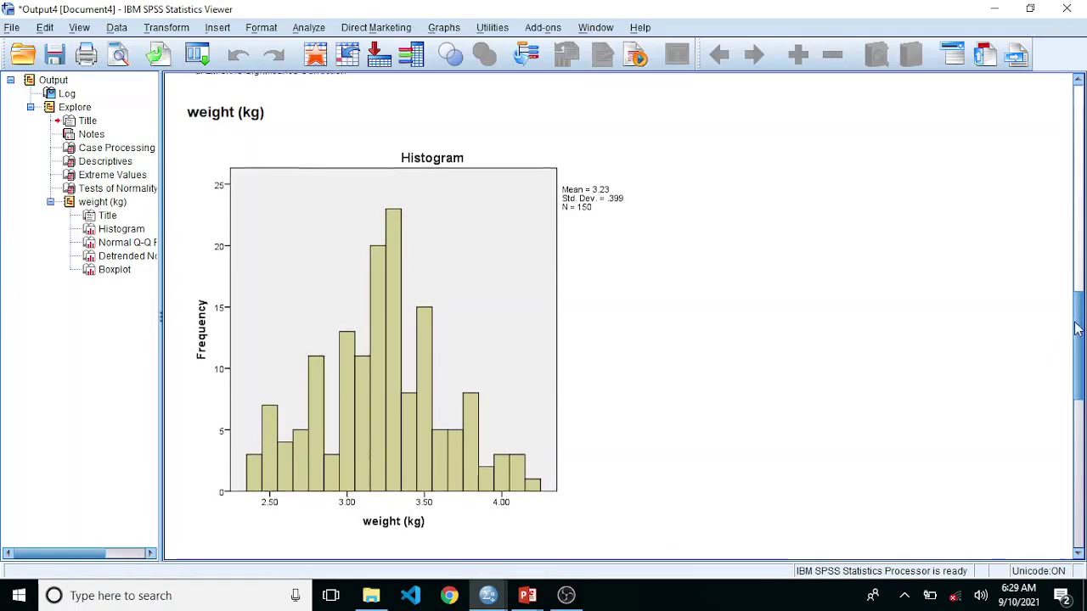
{"action": "left_click_drag", "start_coordinate": [1081, 323], "coordinate": [1081, 500]}
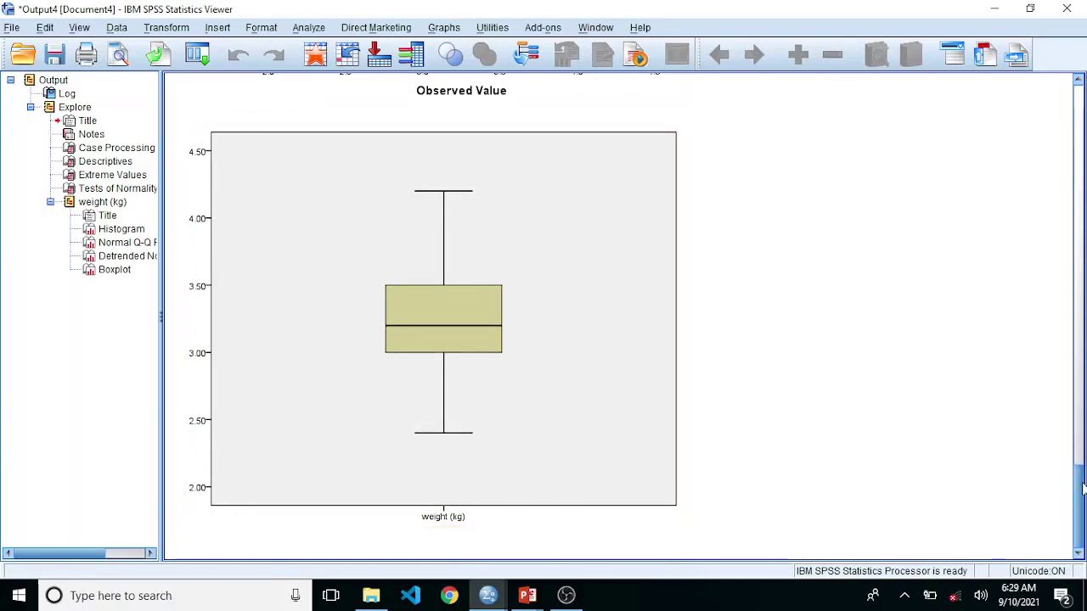
{"action": "left_click_drag", "start_coordinate": [1079, 490], "coordinate": [1082, 93]}
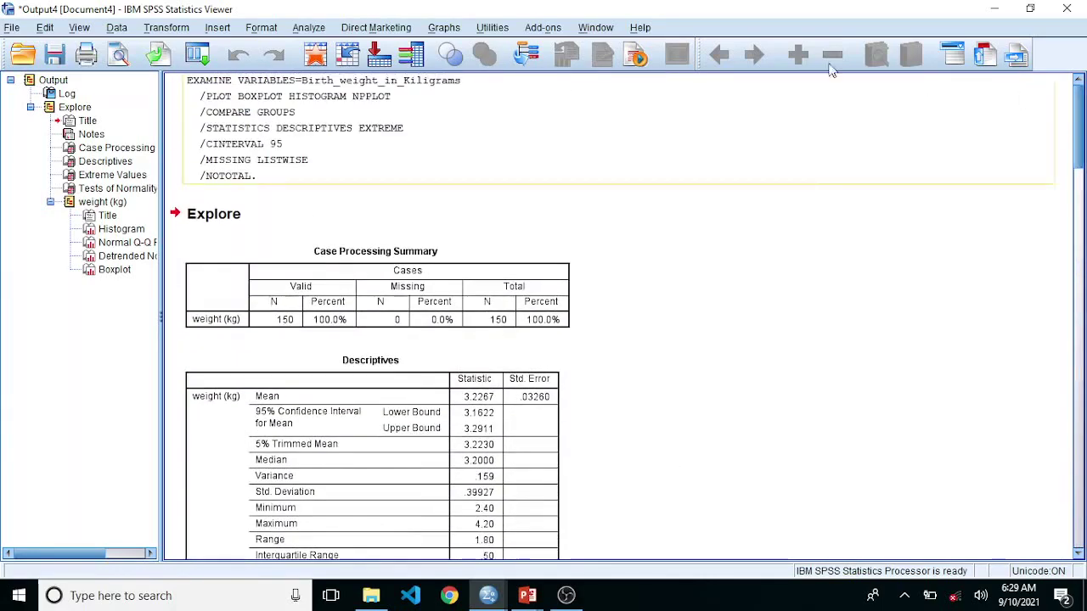
Rerun the Explore analysis with duration of pregnancy (weeks) replacing weight (kg) as the dependent variable.
{"action": "left_click", "coordinate": [197, 55]}
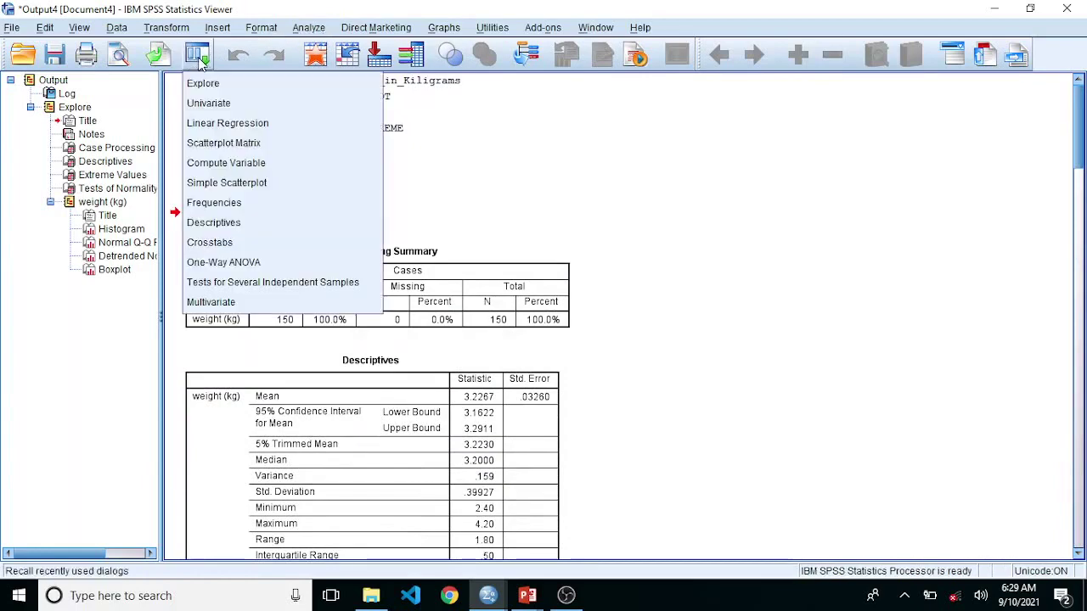
{"action": "left_click", "coordinate": [231, 90]}
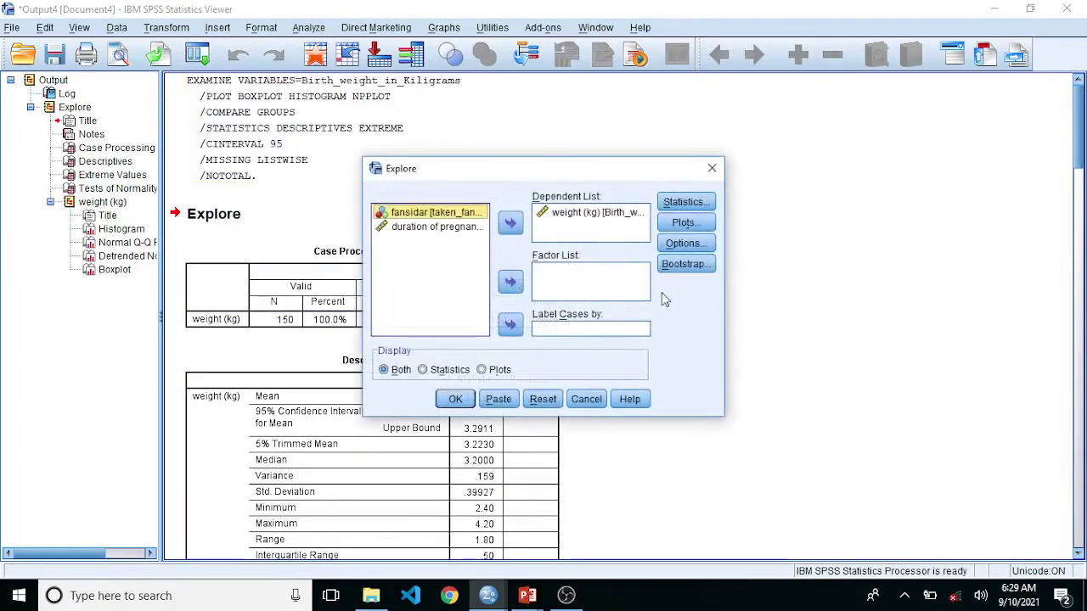
{"action": "left_click", "coordinate": [594, 219]}
{"action": "left_click", "coordinate": [510, 222]}
{"action": "left_click", "coordinate": [455, 242]}
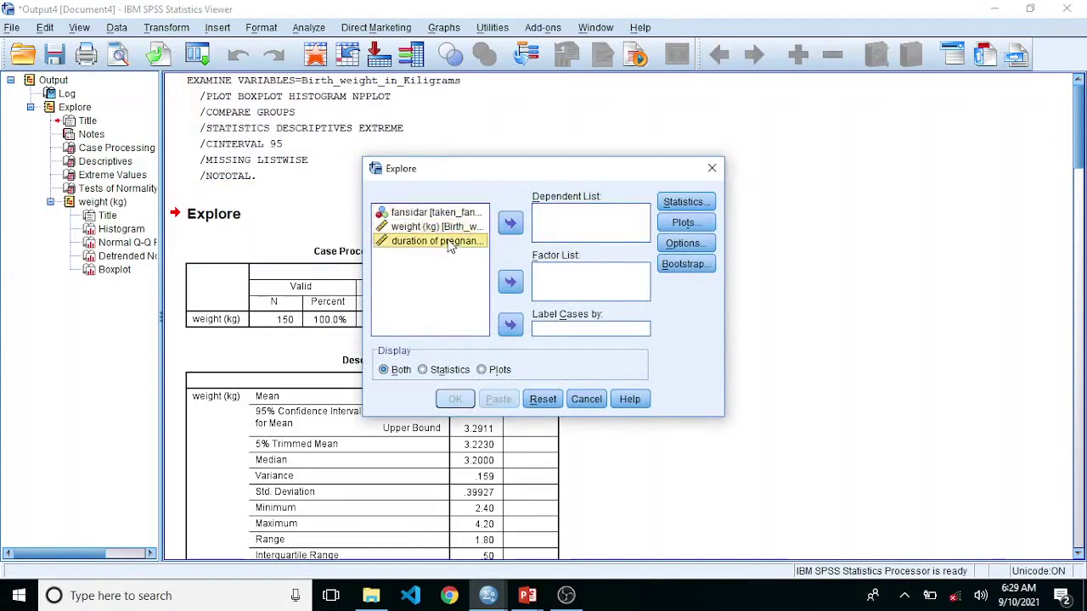
{"action": "left_click", "coordinate": [511, 222]}
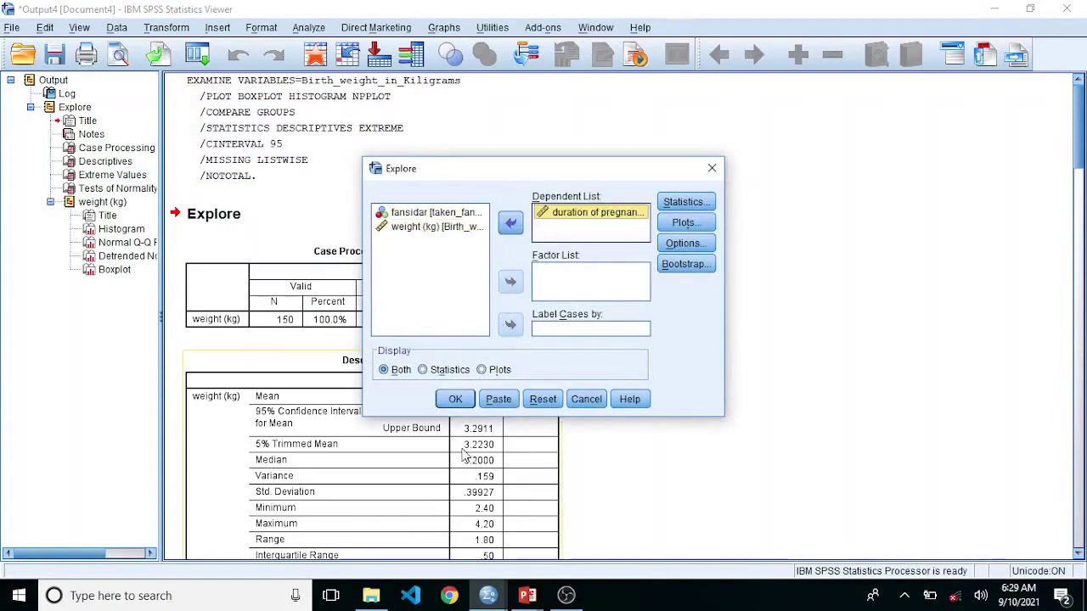
{"action": "left_click", "coordinate": [455, 399]}
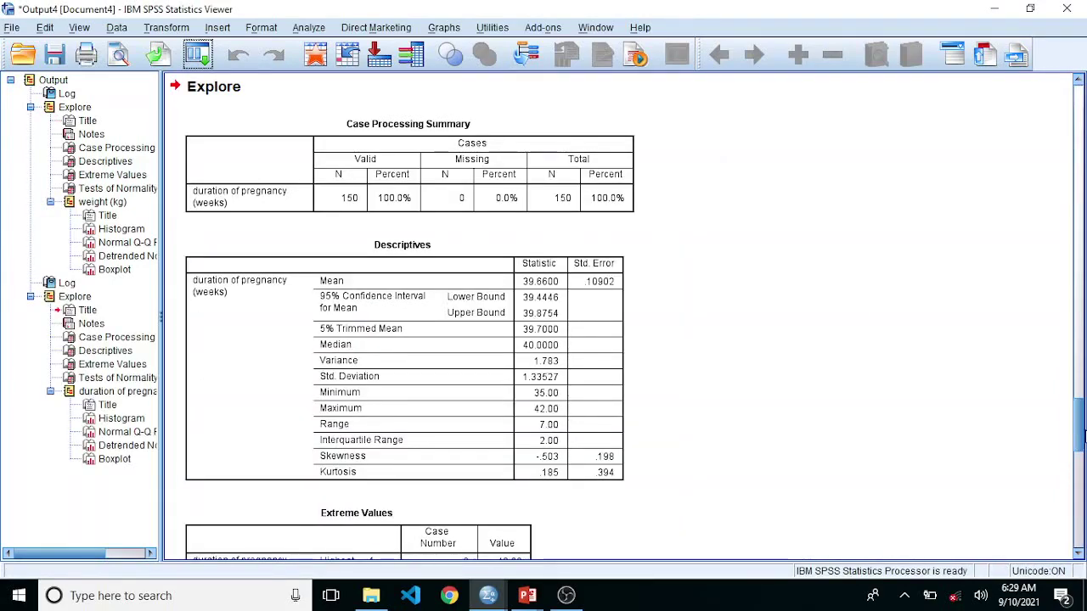
Examine the duration of pregnancy output, including the normality tests, histogram, boxplot and Descriptives table.
{"action": "left_click_drag", "start_coordinate": [1081, 427], "coordinate": [1079, 476]}
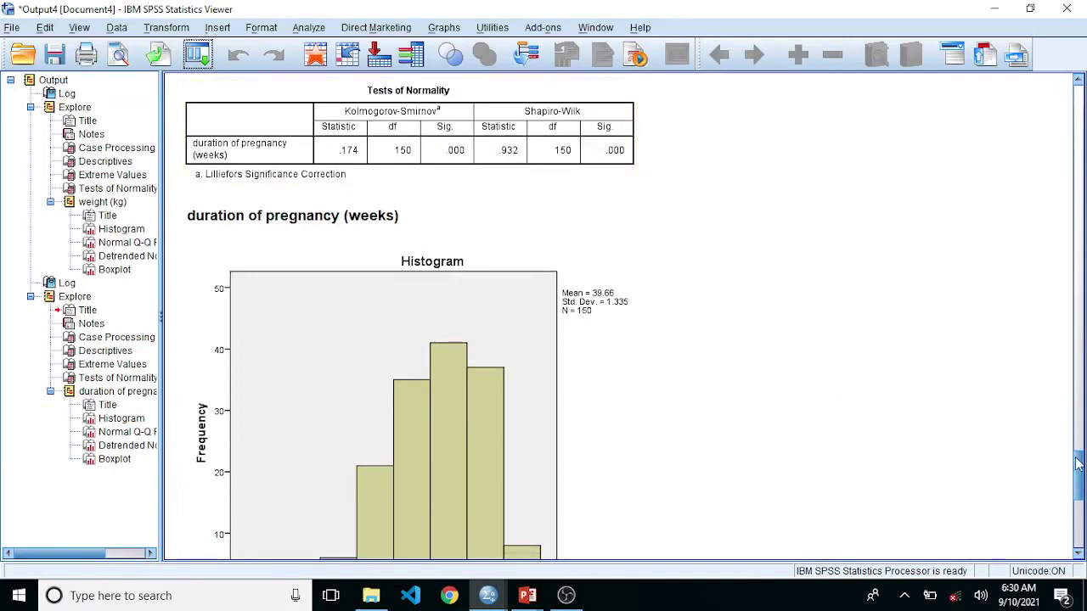
{"action": "left_click_drag", "start_coordinate": [1079, 463], "coordinate": [1057, 471]}
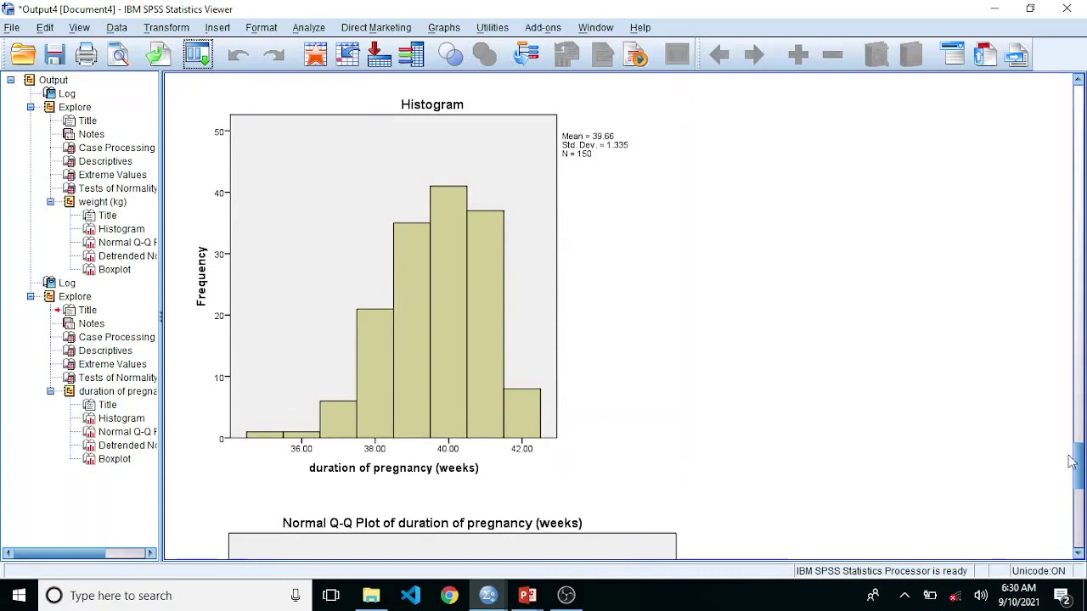
{"action": "left_click_drag", "start_coordinate": [1080, 464], "coordinate": [1082, 519]}
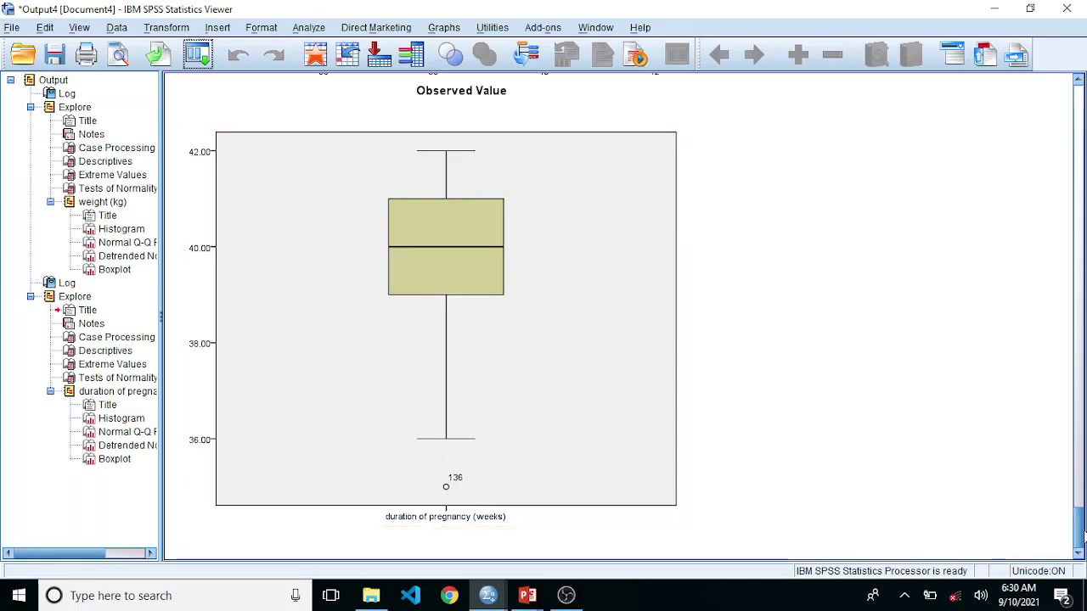
{"action": "left_click_drag", "start_coordinate": [1082, 531], "coordinate": [1083, 354]}
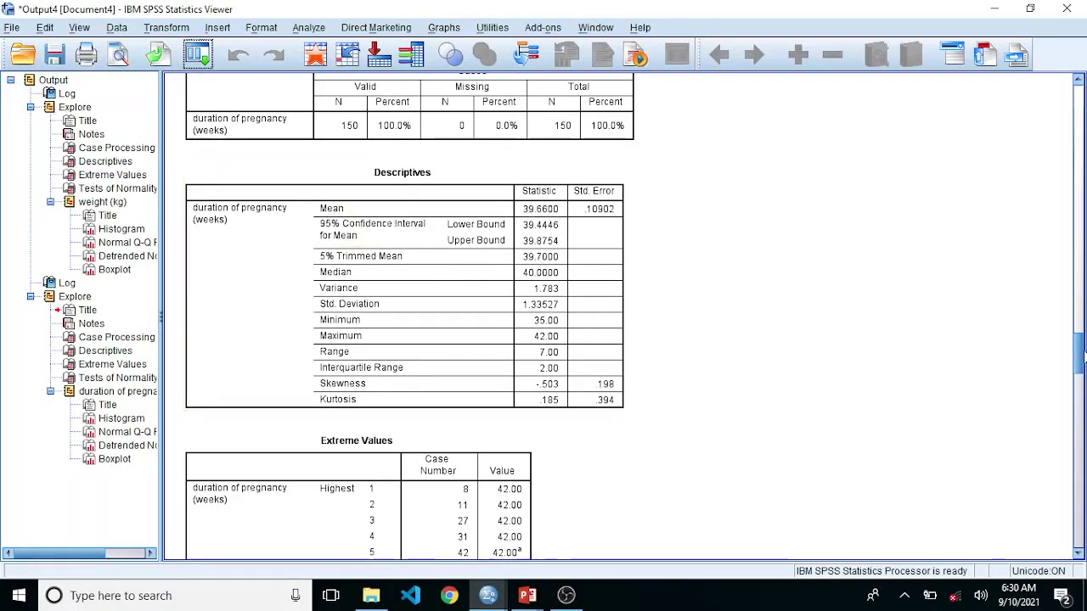
{"action": "mouse_move", "coordinate": [1078, 352]}
{"action": "left_mouse_down"}
{"action": "mouse_move", "coordinate": [1078, 501]}
{"action": "mouse_move", "coordinate": [1079, 344]}
{"action": "left_mouse_up"}
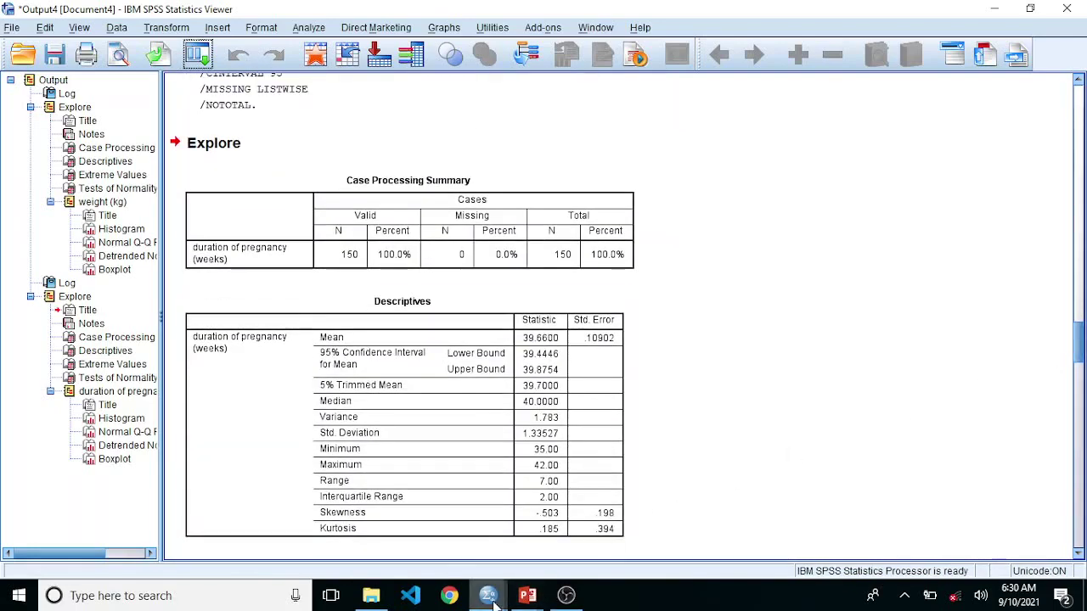
Set up a matrix scatterplot with weight (kg) and duration of pregnancy (weeks) as the matrix variables.
{"action": "mouse_move", "coordinate": [491, 595]}
{"action": "left_click", "coordinate": [468, 555]}
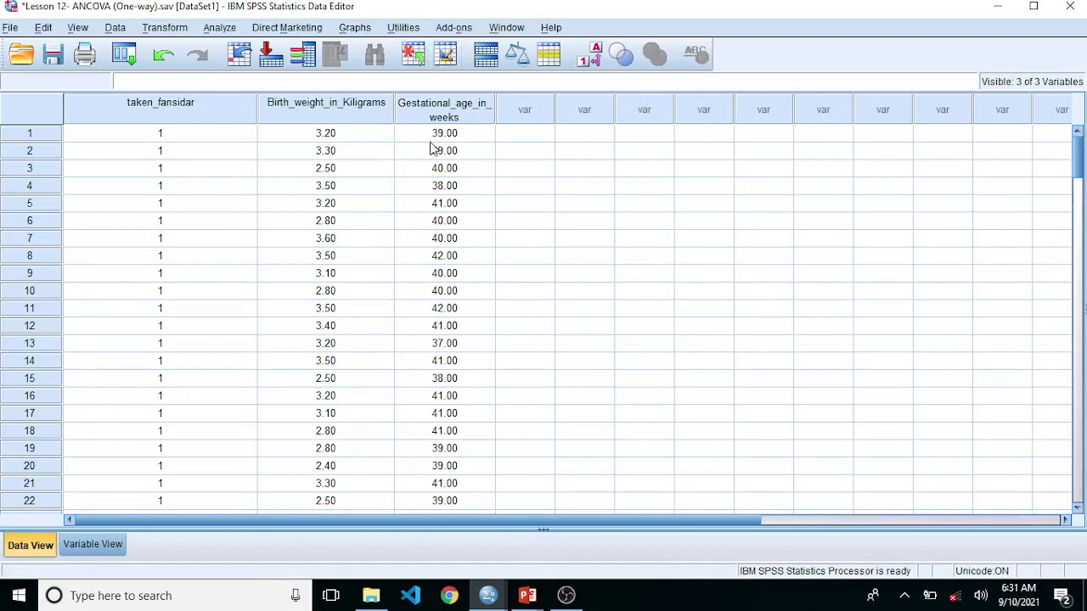
{"action": "left_click", "coordinate": [365, 30]}
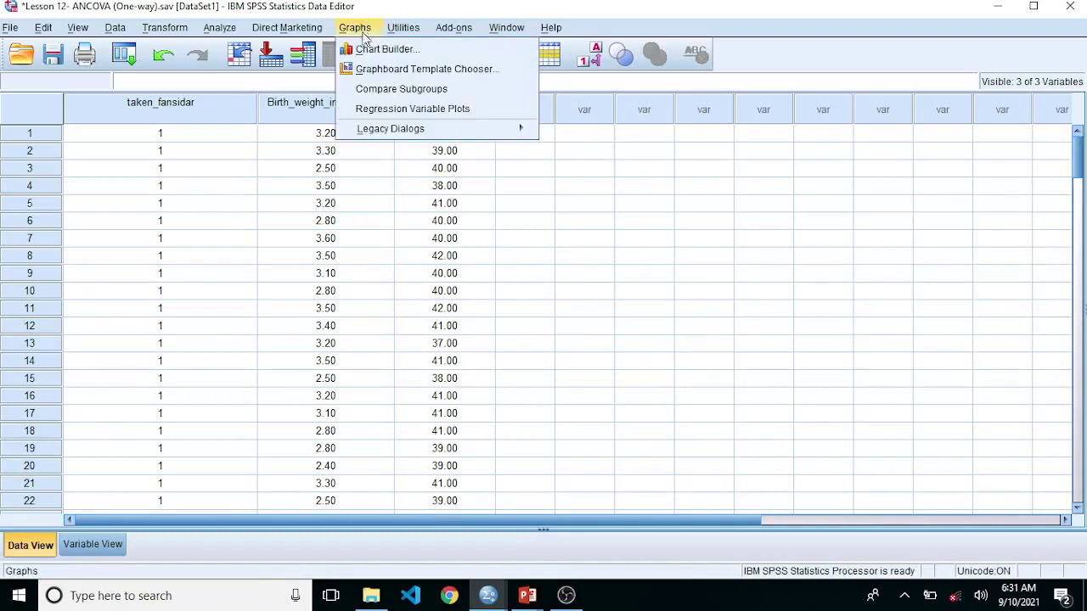
{"action": "mouse_move", "coordinate": [413, 128]}
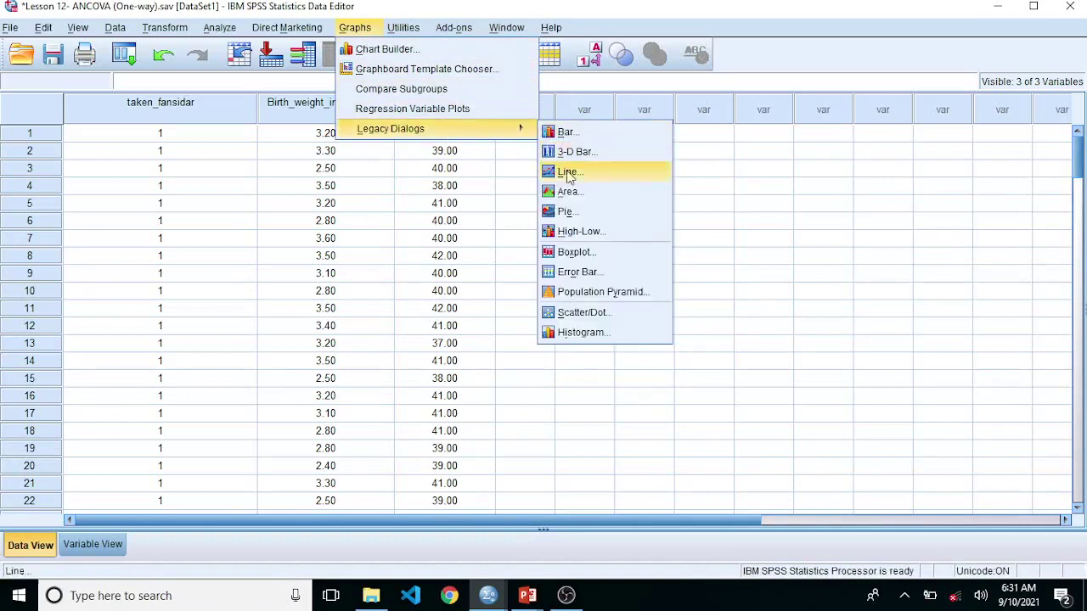
{"action": "left_click", "coordinate": [584, 312]}
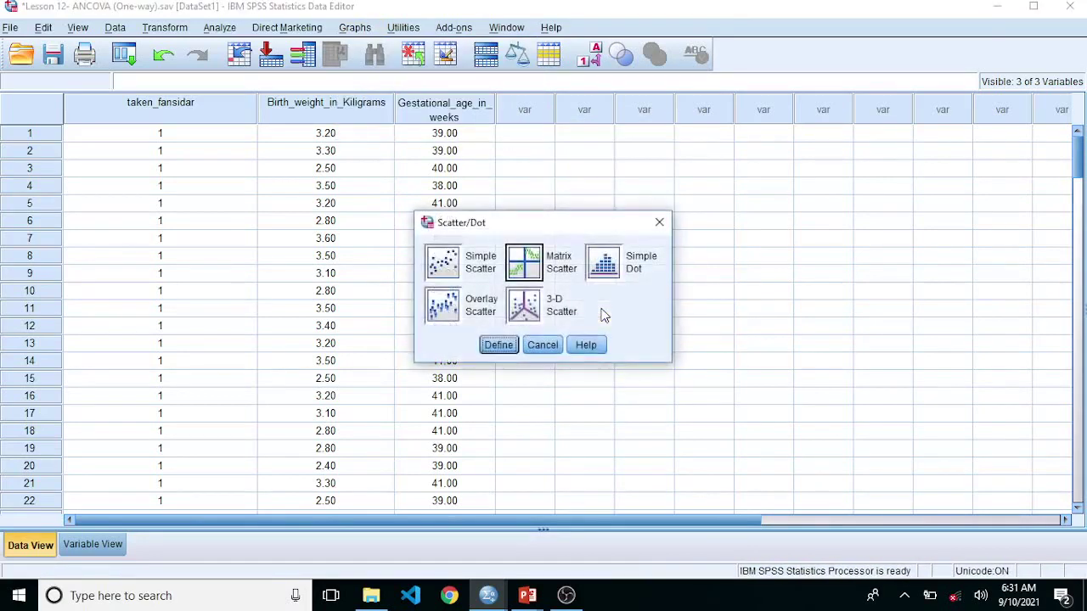
{"action": "left_click", "coordinate": [527, 275]}
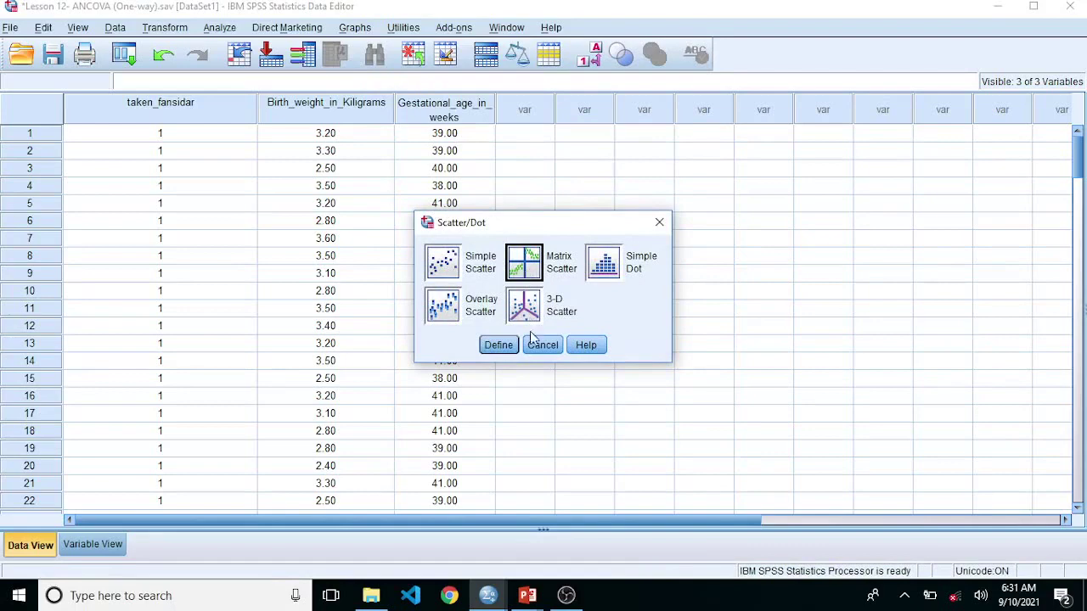
{"action": "left_click", "coordinate": [498, 347]}
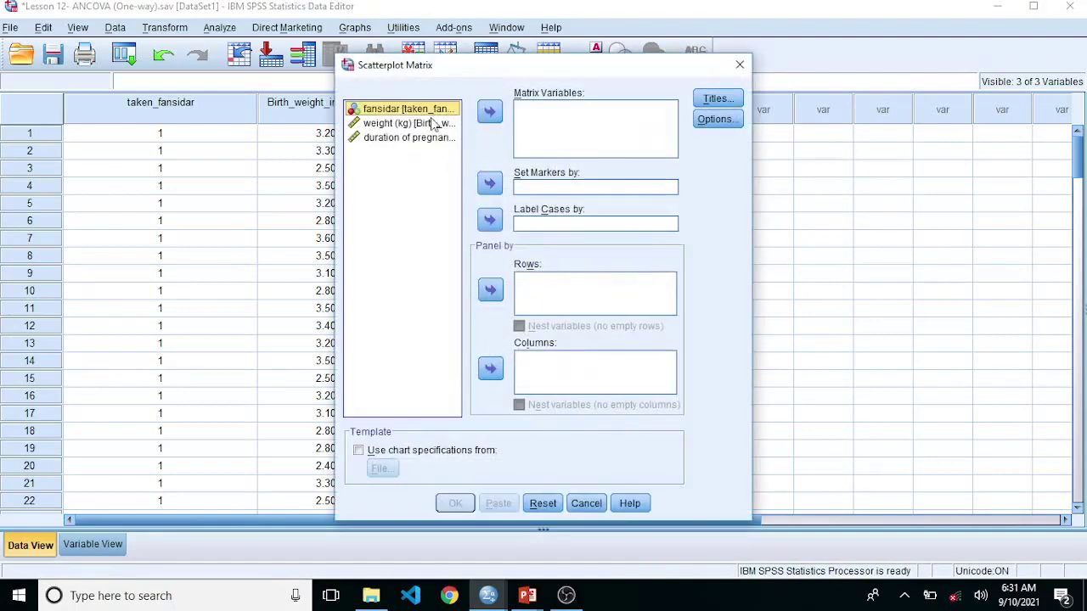
{"action": "left_click", "coordinate": [432, 125]}
{"action": "double_click", "coordinate": [431, 125]}
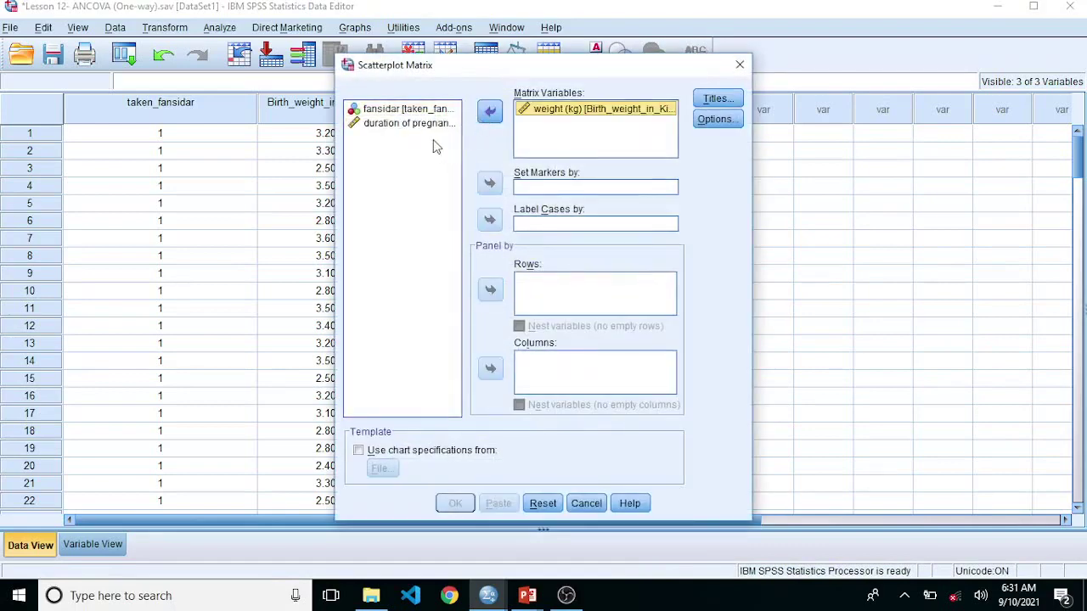
{"action": "left_click", "coordinate": [431, 125]}
{"action": "left_click", "coordinate": [490, 111]}
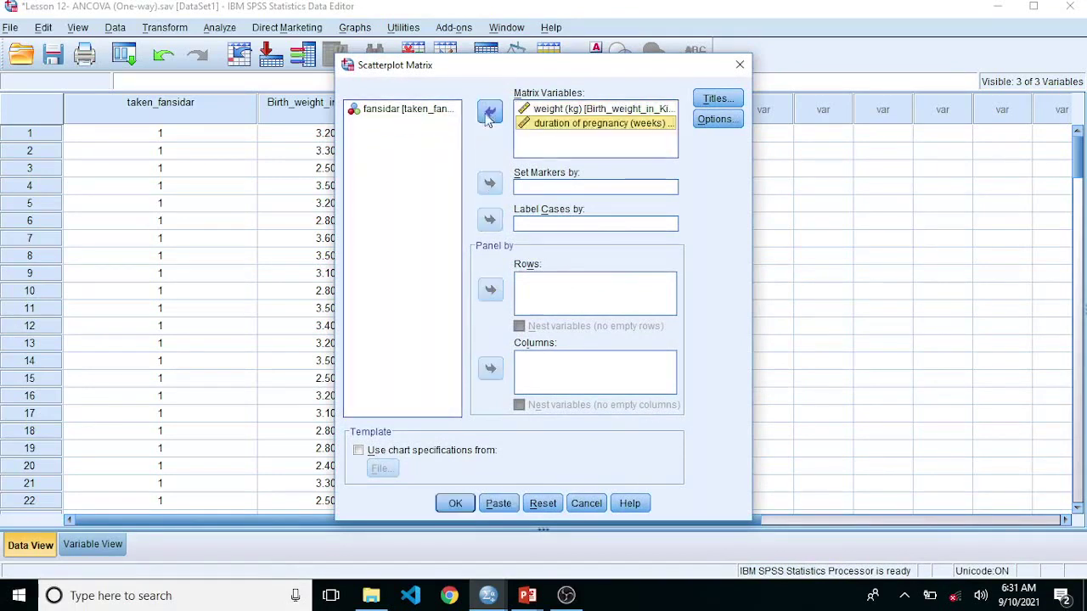
Panel the scatterplot matrix in rows by fansidar, generate the graph and inspect it in the output.
{"action": "left_click", "coordinate": [433, 112]}
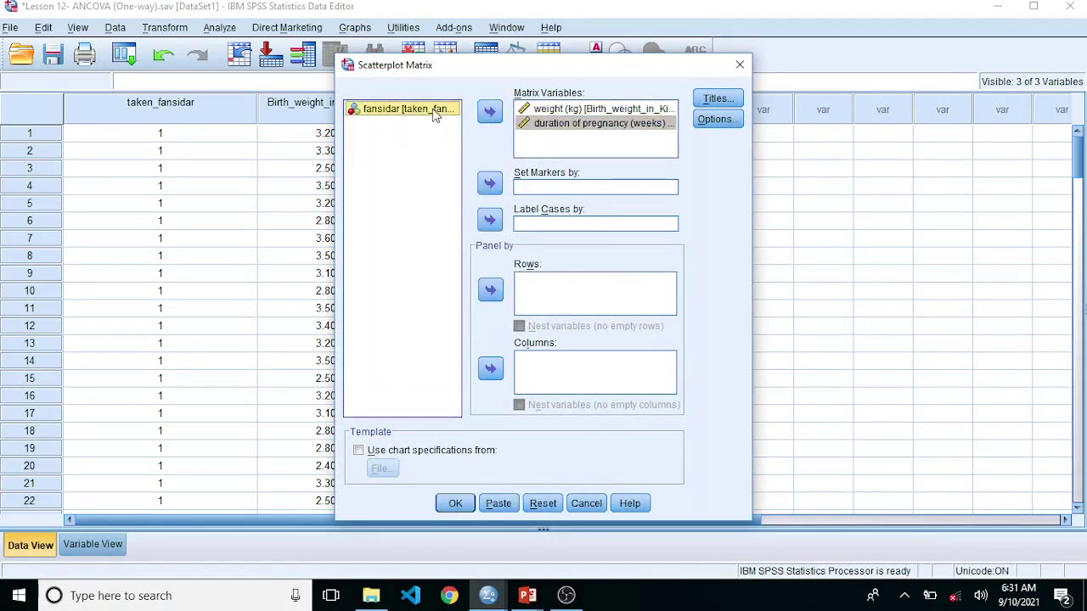
{"action": "left_click", "coordinate": [491, 290]}
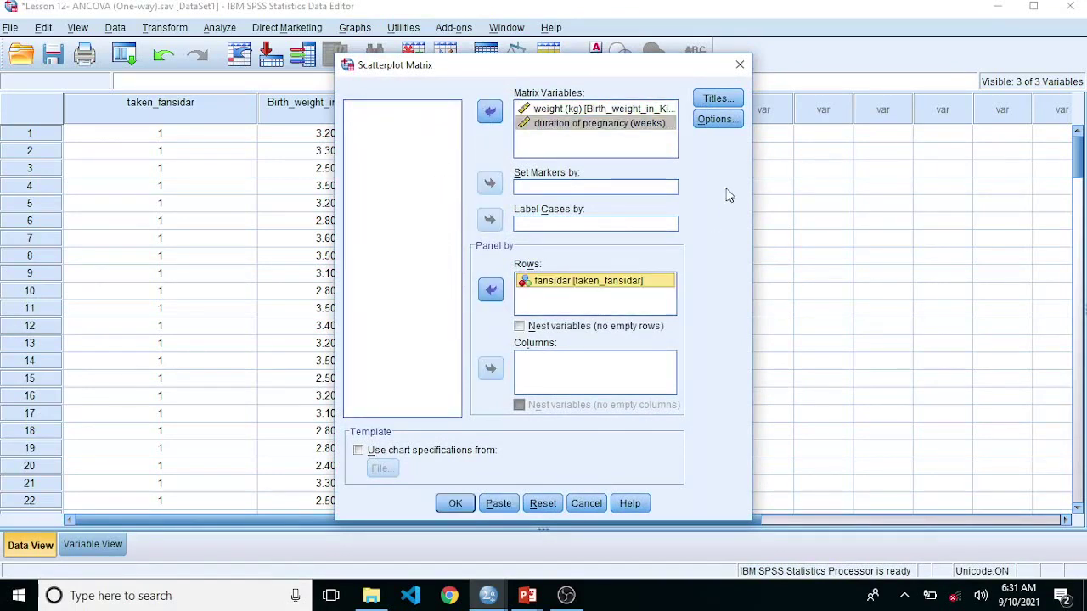
{"action": "left_click", "coordinate": [466, 507]}
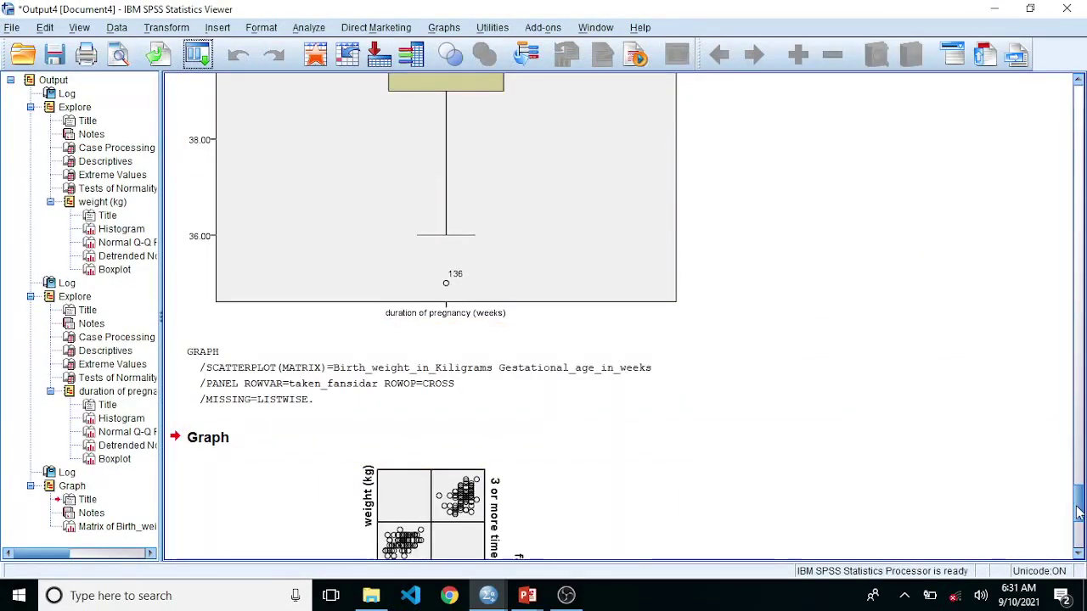
{"action": "scroll", "coordinate": [1080, 512], "scroll_direction": "down", "scroll_amount": 5}
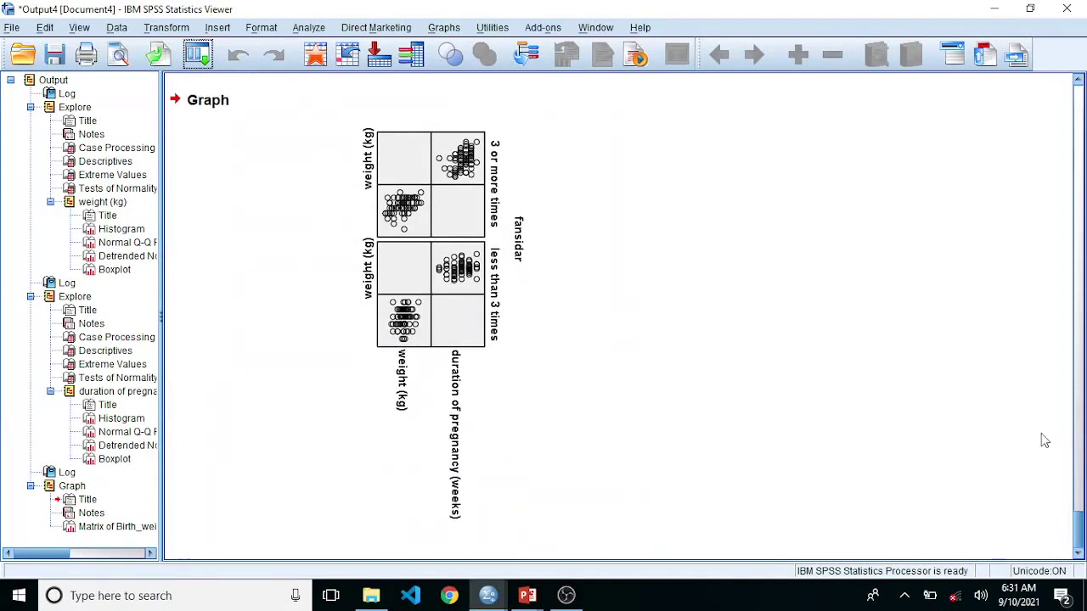
{"action": "left_click", "coordinate": [580, 183]}
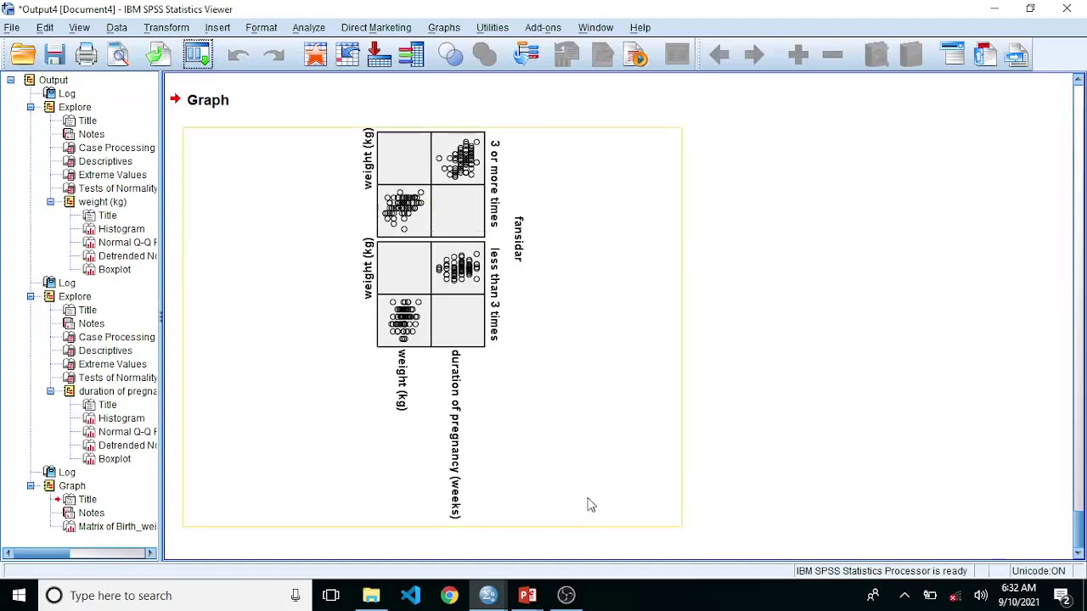
Set up a linear regression with weight (kg) as dependent and duration of pregnancy (weeks) and fansidar as independent variables.
{"action": "mouse_move", "coordinate": [499, 602]}
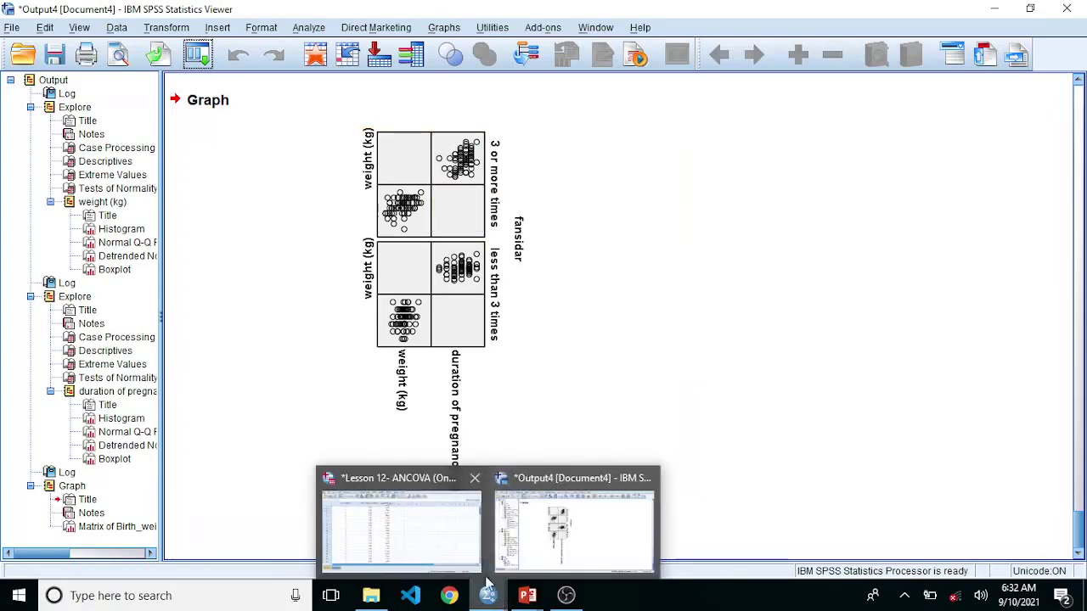
{"action": "left_click", "coordinate": [455, 549]}
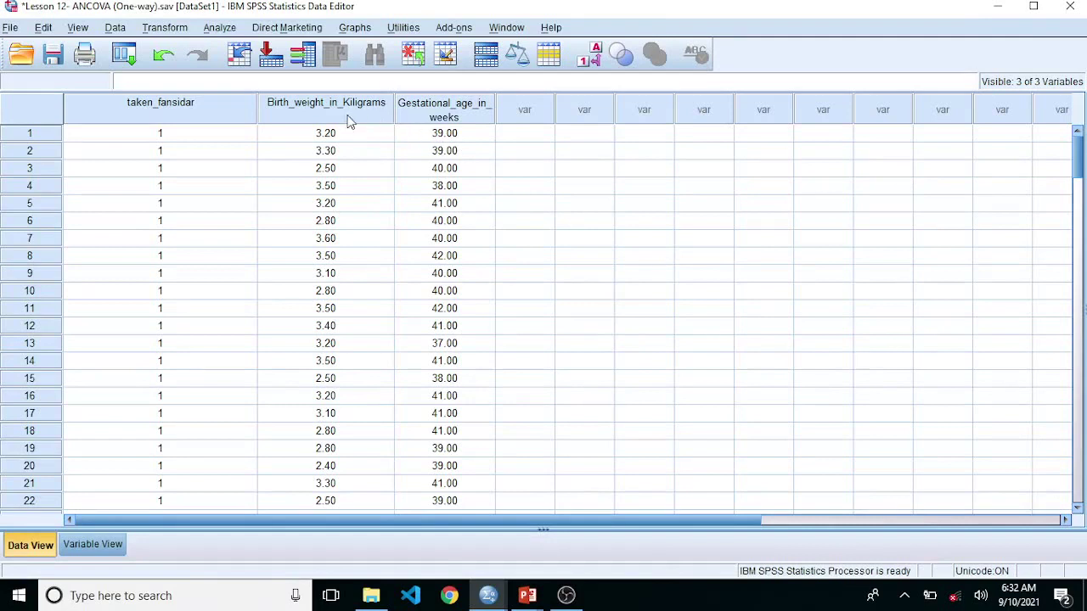
{"action": "left_click", "coordinate": [219, 29]}
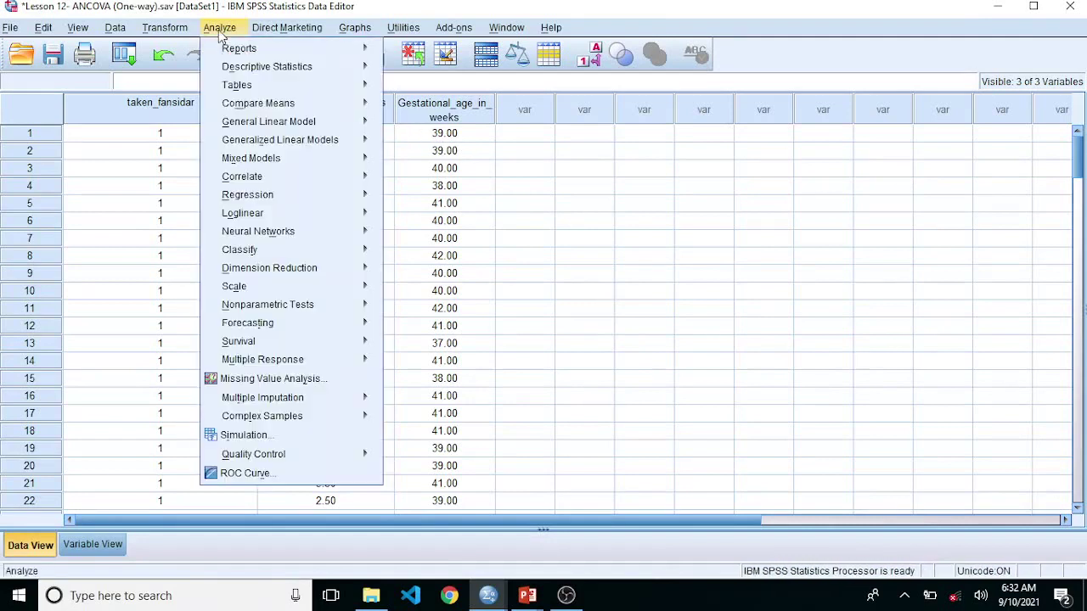
{"action": "mouse_move", "coordinate": [254, 197]}
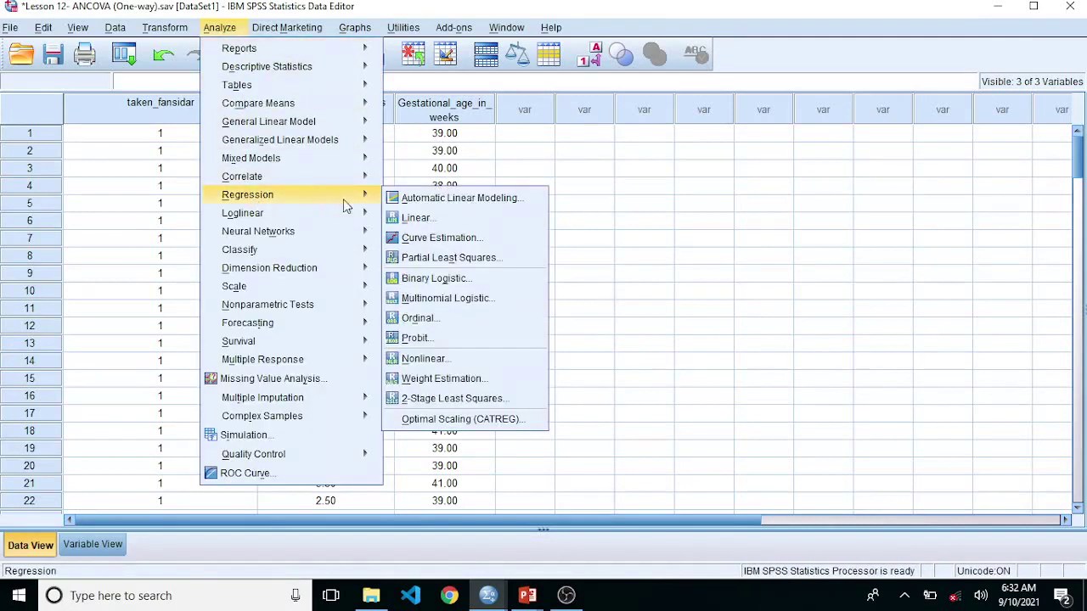
{"action": "left_click", "coordinate": [416, 217]}
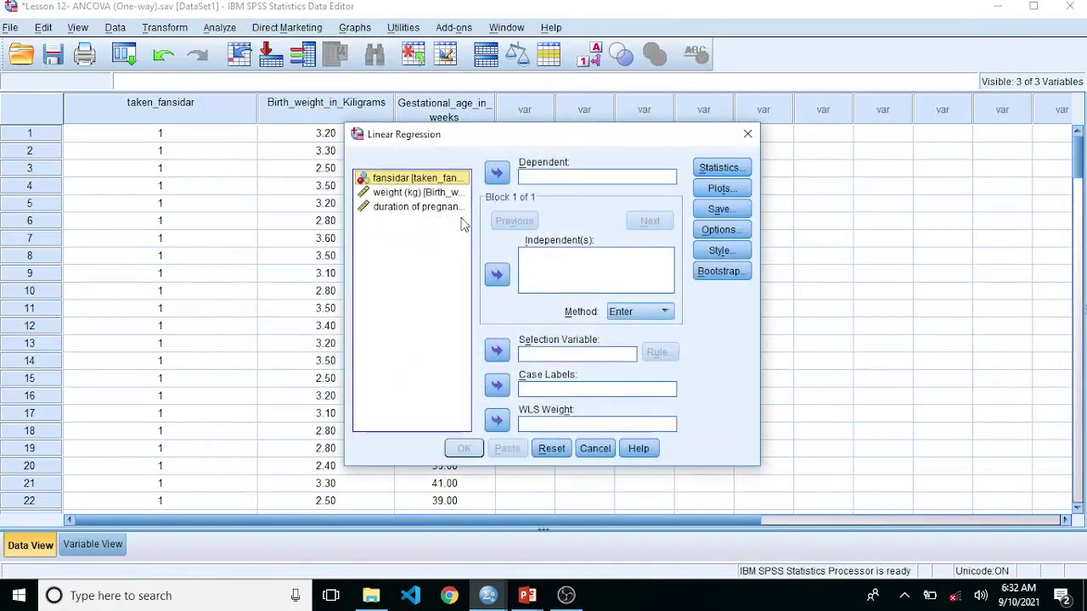
{"action": "left_click", "coordinate": [428, 194]}
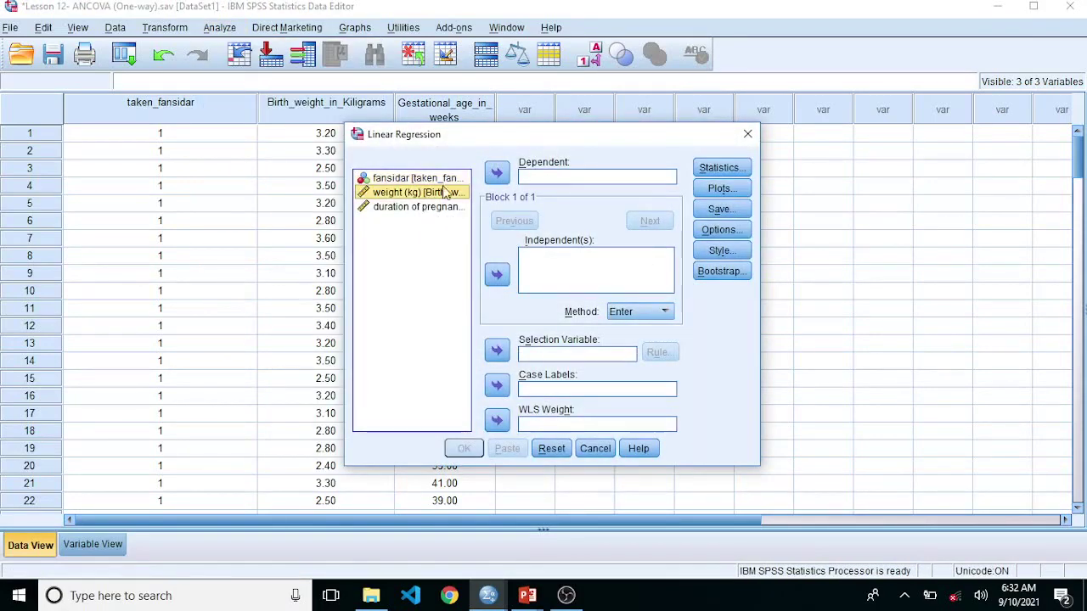
{"action": "left_click", "coordinate": [497, 172]}
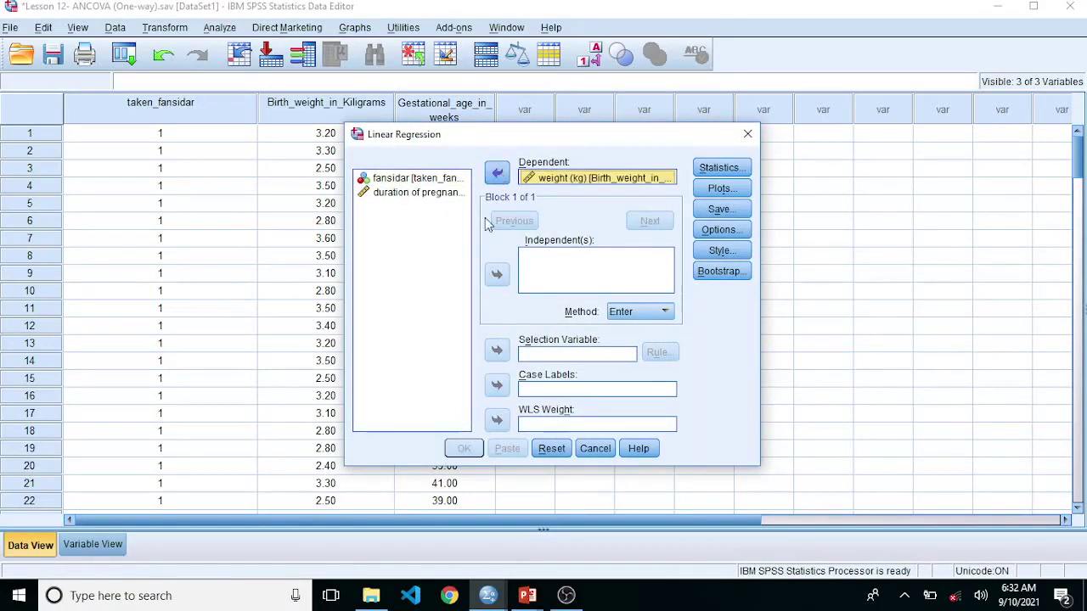
{"action": "left_click", "coordinate": [432, 194]}
{"action": "left_click", "coordinate": [497, 277]}
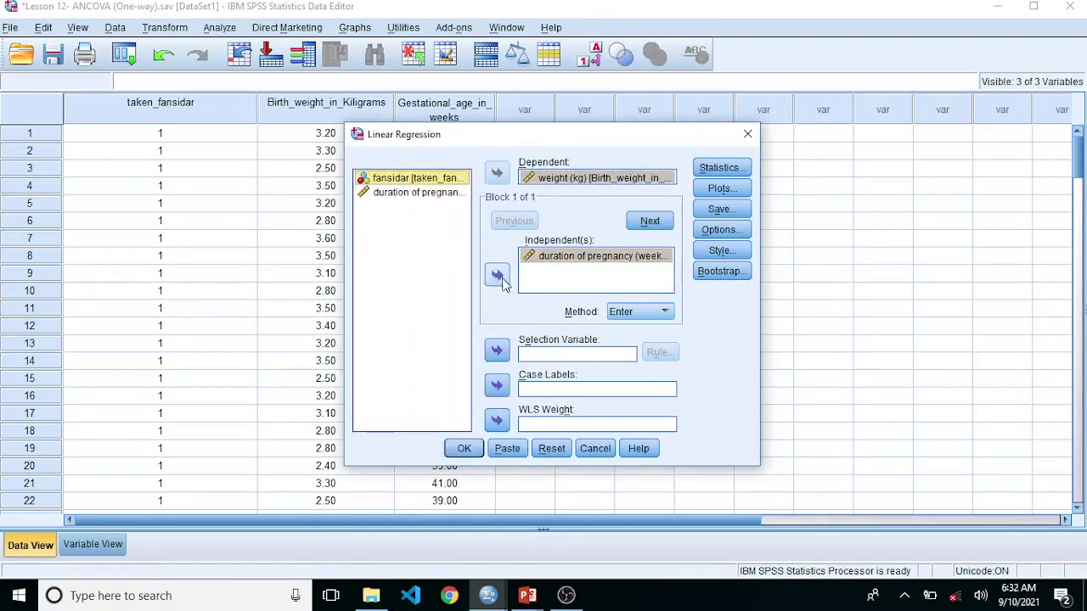
{"action": "left_click", "coordinate": [497, 275]}
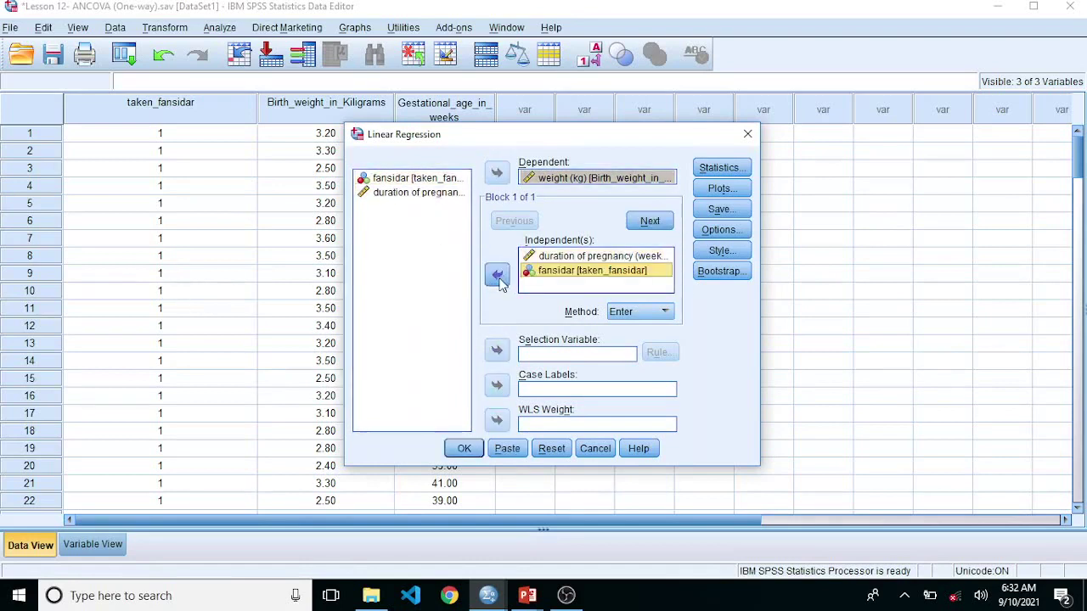
Keep the default regression statistics and define a residual scatterplot with *ZRESID on Y and *ZPRED on X.
{"action": "left_click", "coordinate": [722, 168]}
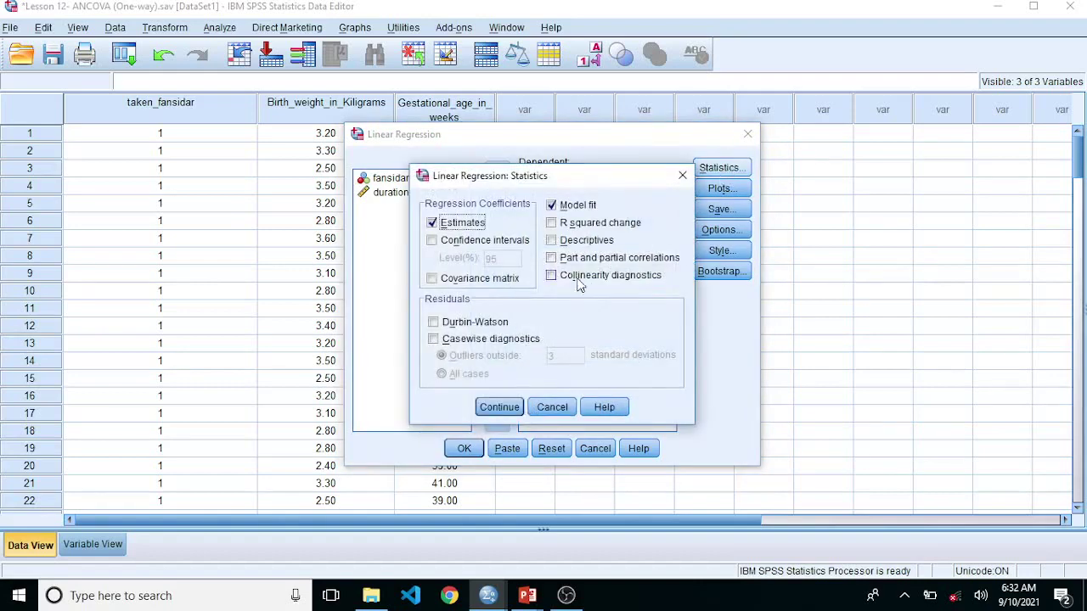
{"action": "left_click", "coordinate": [500, 407]}
{"action": "left_click", "coordinate": [721, 188]}
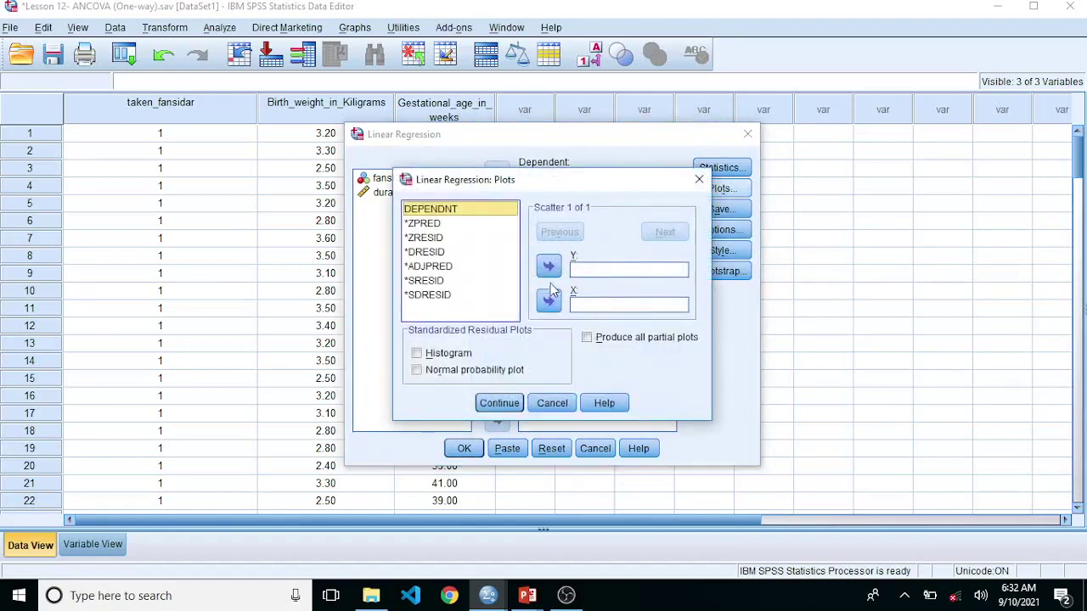
{"action": "left_click", "coordinate": [429, 238]}
{"action": "left_click", "coordinate": [429, 224]}
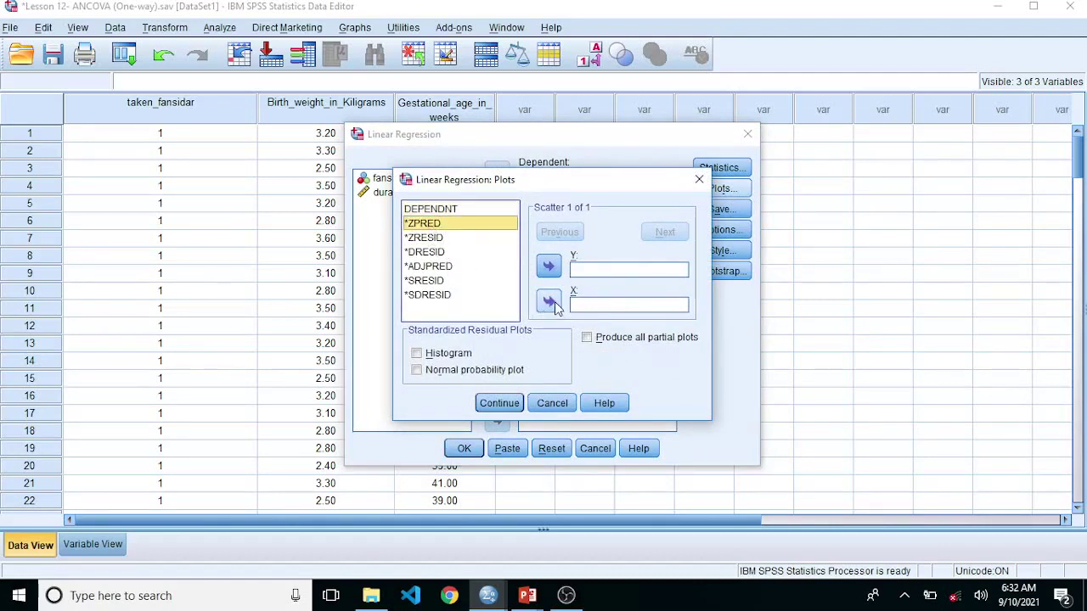
{"action": "left_click", "coordinate": [550, 301]}
{"action": "left_click", "coordinate": [437, 240]}
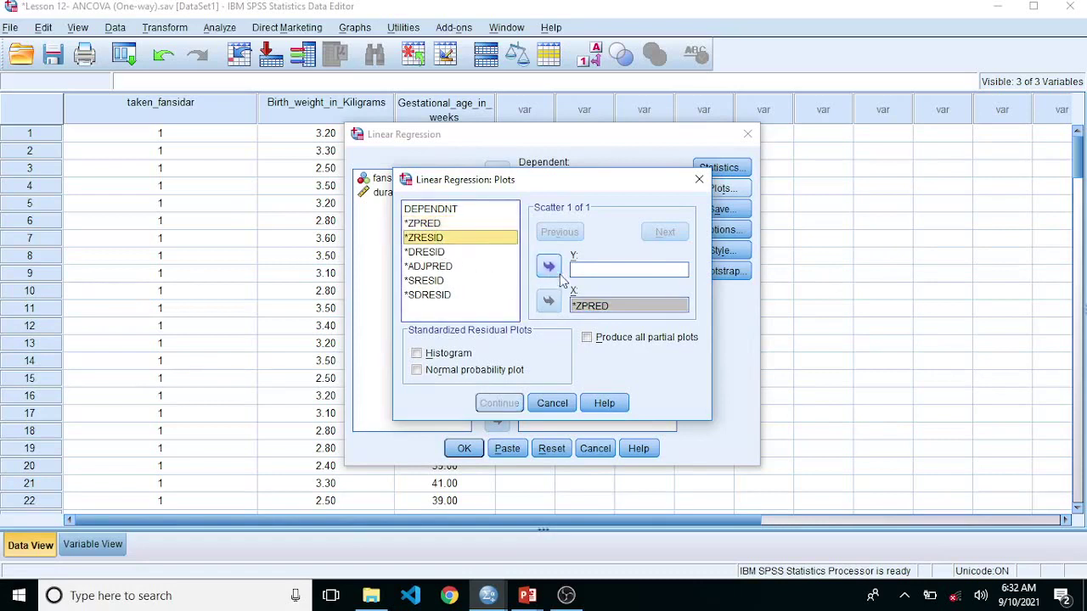
{"action": "left_click", "coordinate": [549, 266]}
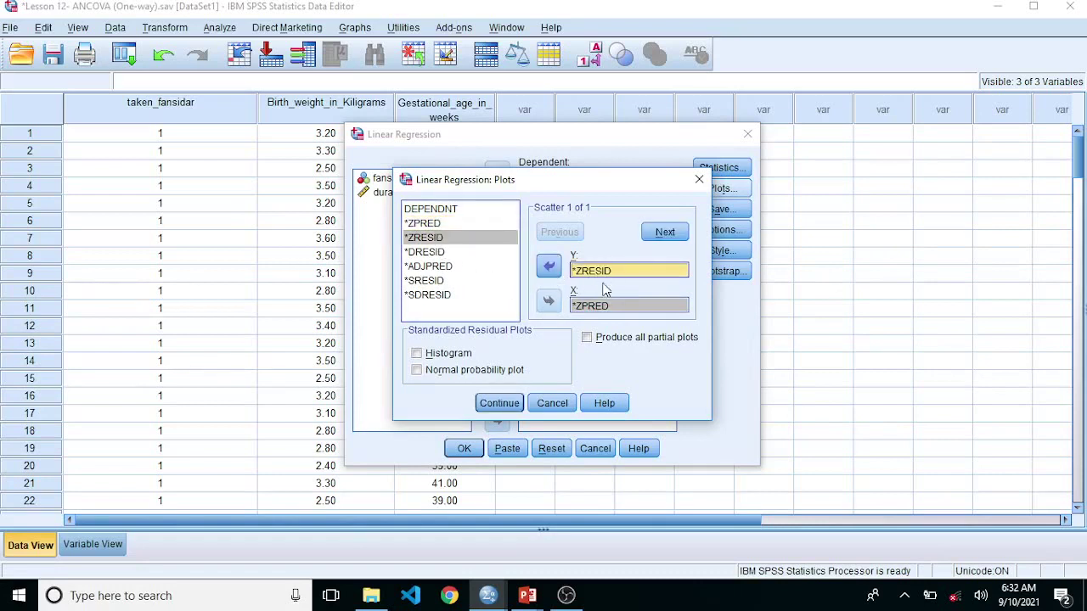
Add a normal probability plot, run the regression and inspect the standardized residual scatterplot.
{"action": "left_click", "coordinate": [476, 374]}
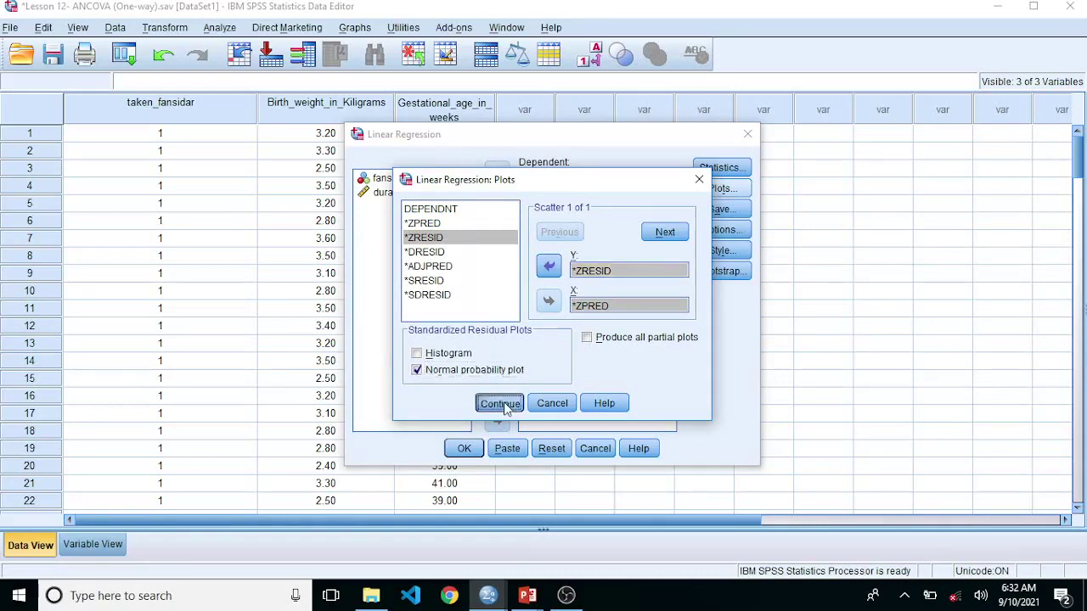
{"action": "left_click", "coordinate": [497, 403]}
{"action": "left_click", "coordinate": [465, 449]}
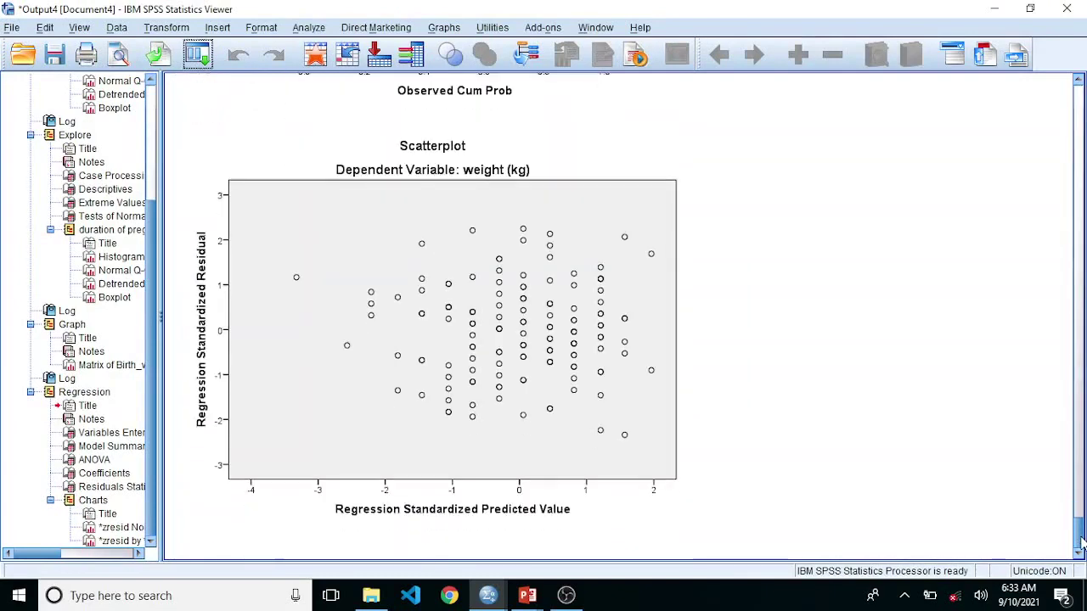
{"action": "left_click", "coordinate": [535, 377]}
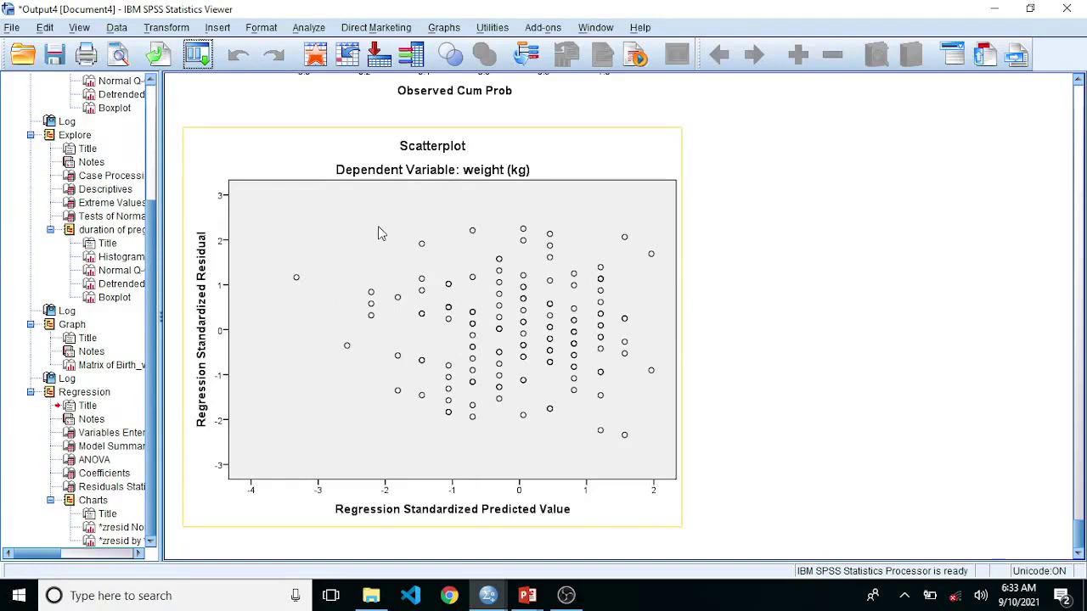
{"action": "left_click", "coordinate": [549, 238]}
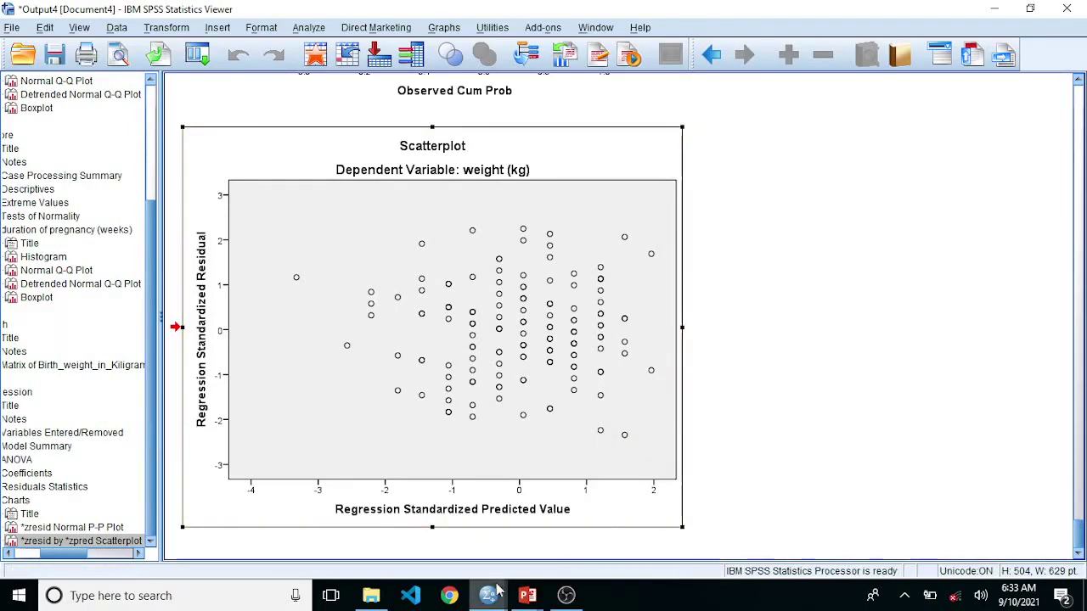
Set up a Univariate general linear model with weight (kg) as dependent, fansidar as fixed factor and duration of pregnancy (weeks) as covariate.
{"action": "mouse_move", "coordinate": [498, 597]}
{"action": "left_click", "coordinate": [442, 533]}
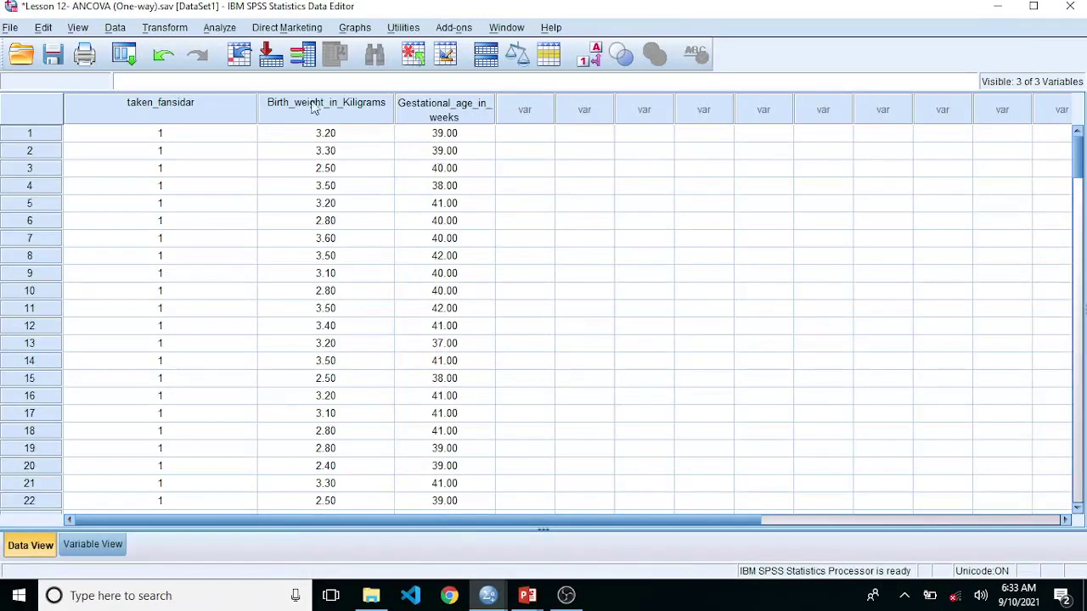
{"action": "left_click", "coordinate": [223, 29]}
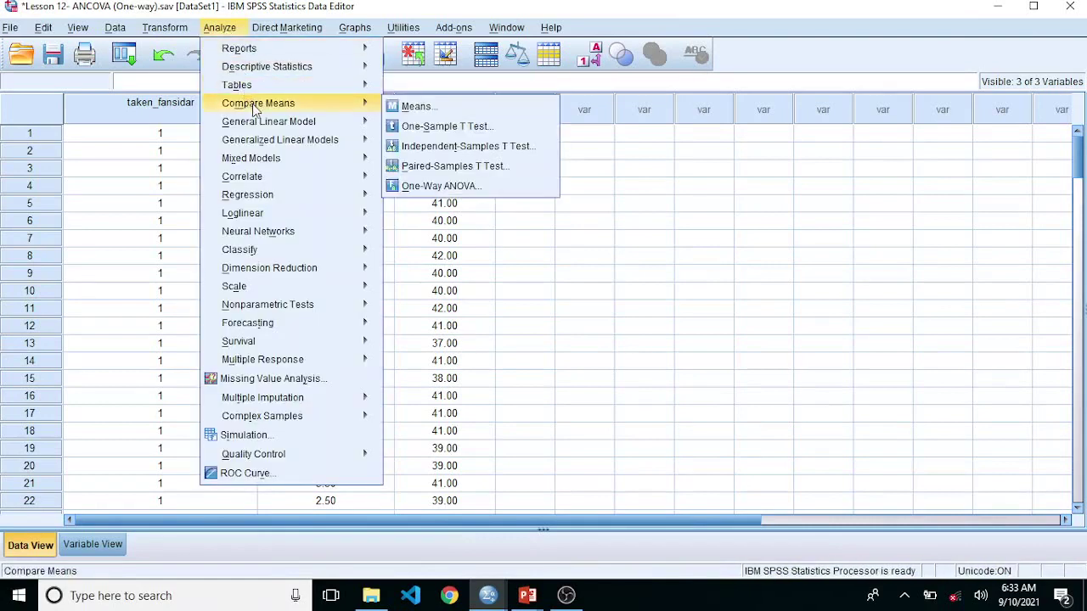
{"action": "mouse_move", "coordinate": [285, 125]}
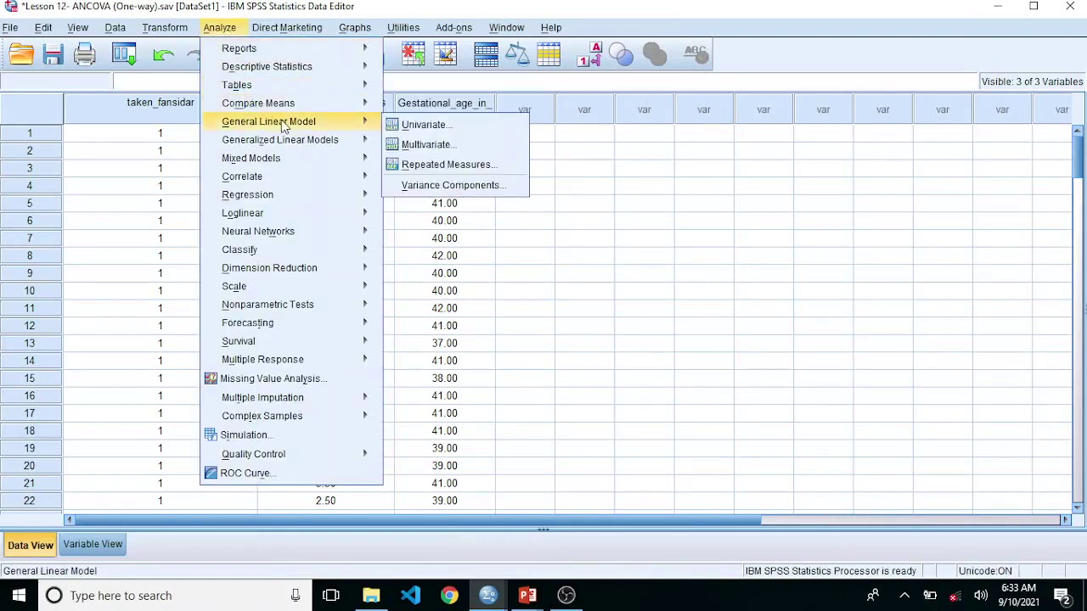
{"action": "left_click", "coordinate": [417, 127]}
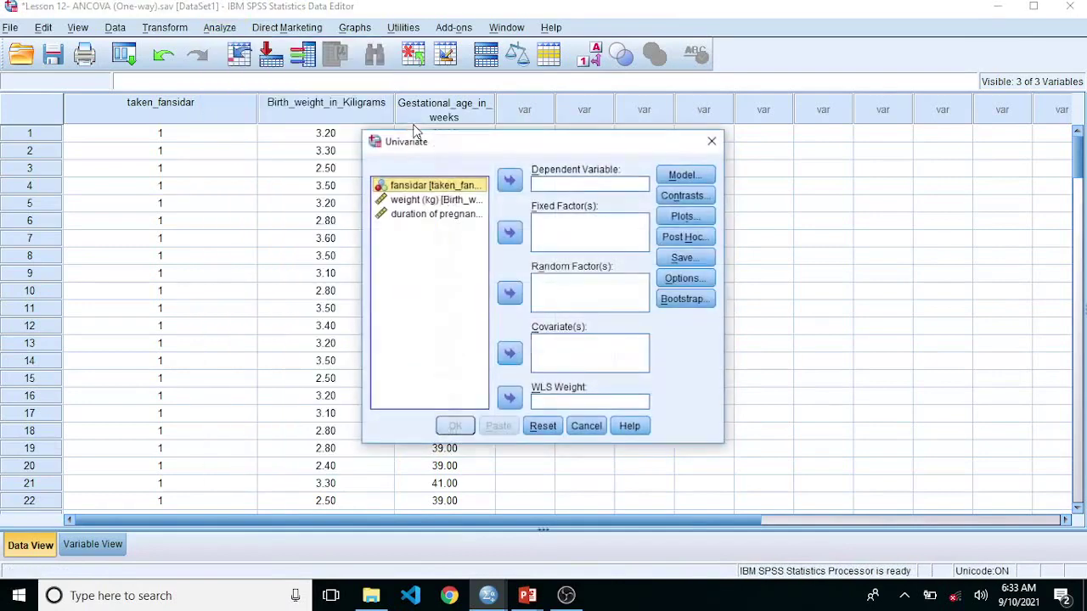
{"action": "left_click", "coordinate": [459, 201]}
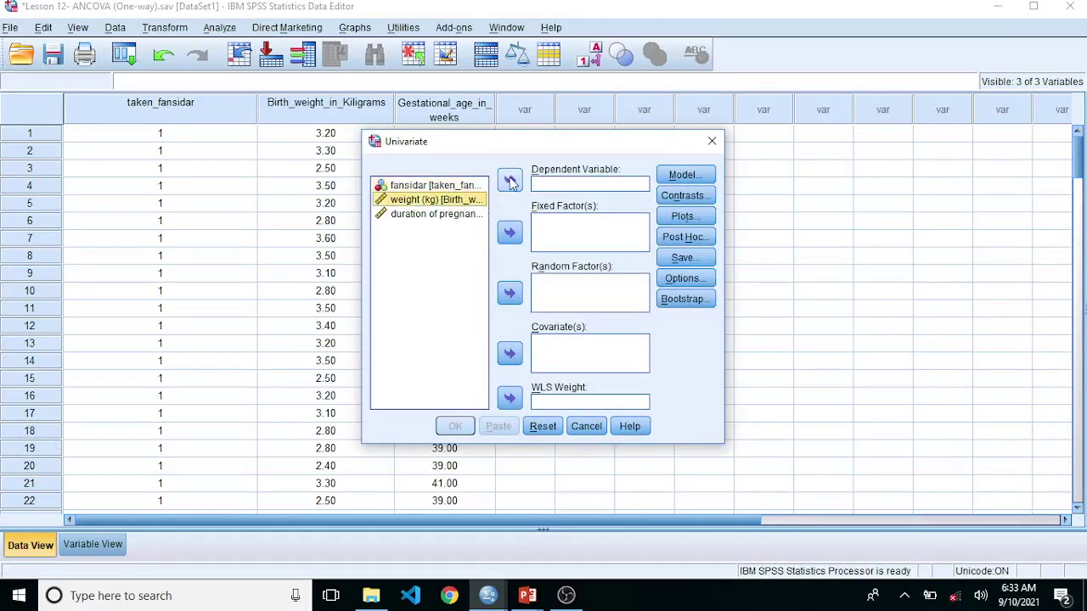
{"action": "left_click", "coordinate": [509, 180]}
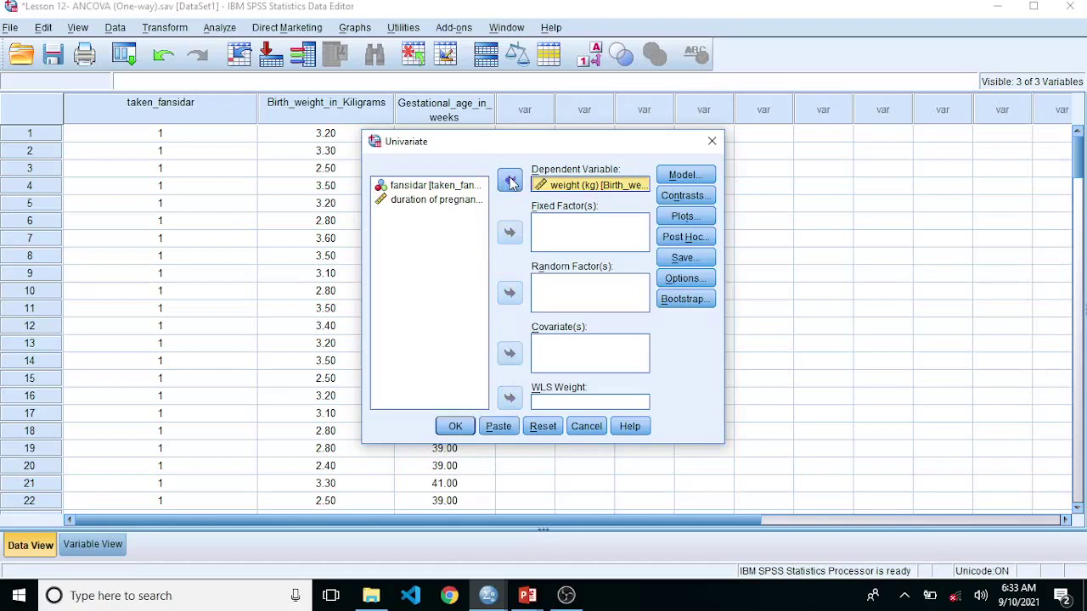
{"action": "left_click", "coordinate": [455, 187]}
{"action": "left_click", "coordinate": [509, 234]}
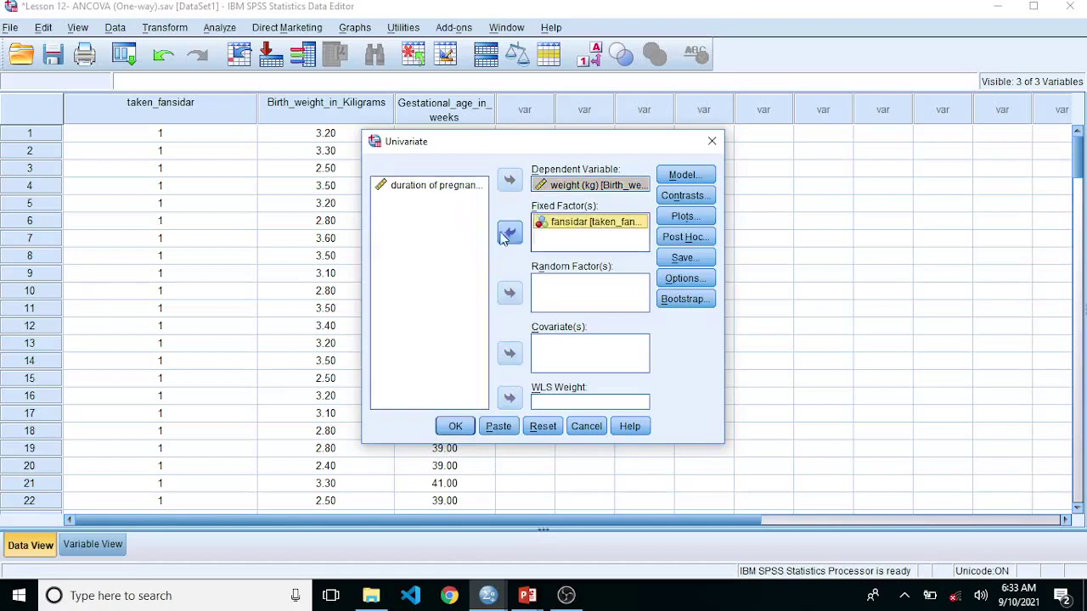
{"action": "left_click", "coordinate": [466, 189]}
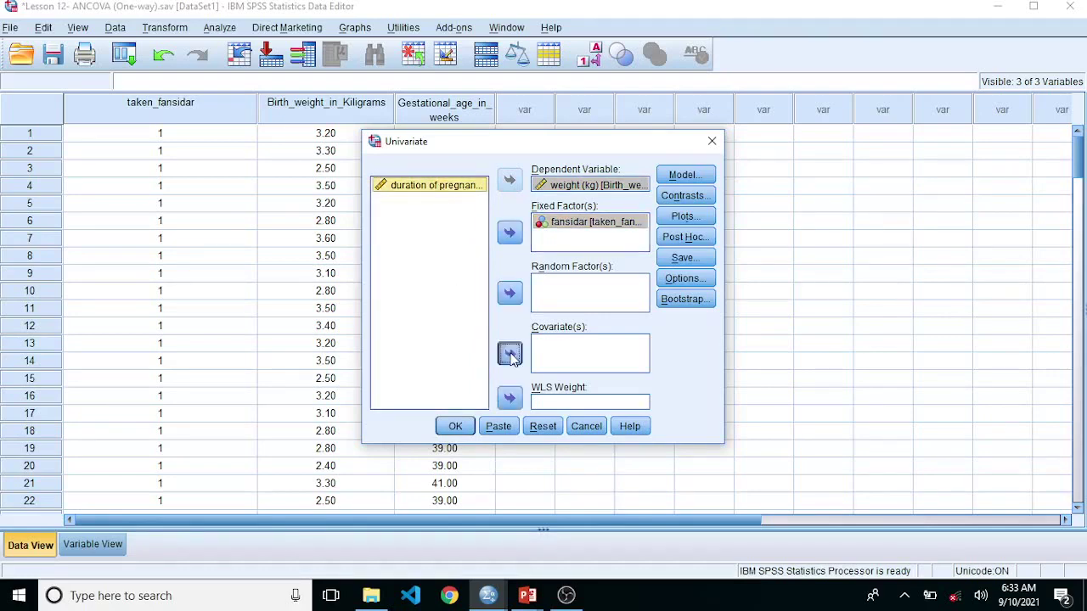
{"action": "left_click", "coordinate": [510, 354]}
Specify a custom model containing the main effects taken_fansidar and Gestational_age_in_weeks.
{"action": "left_click", "coordinate": [702, 179]}
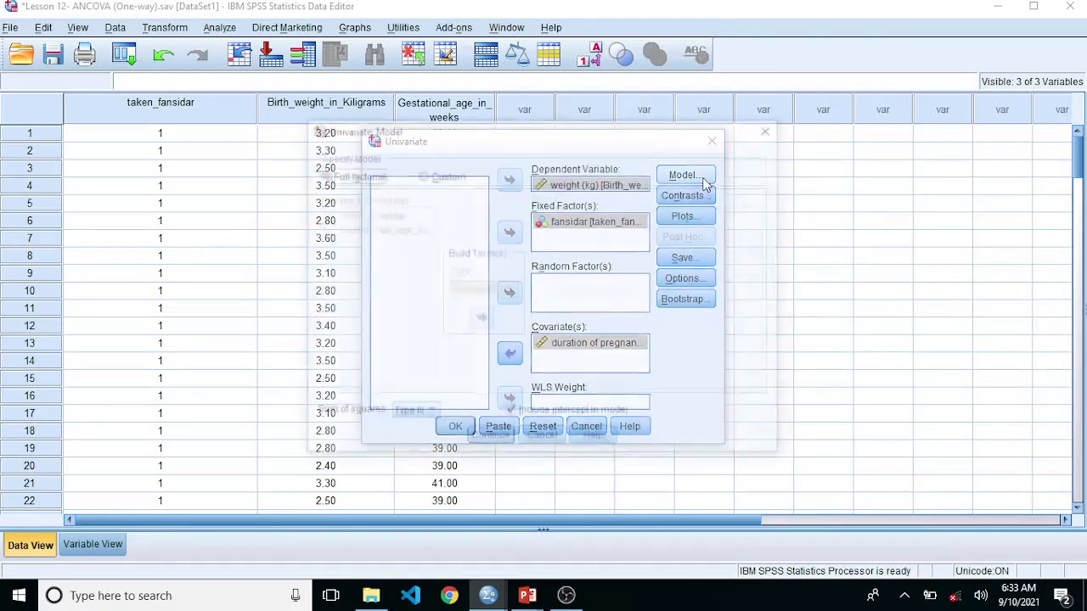
{"action": "left_click", "coordinate": [441, 175]}
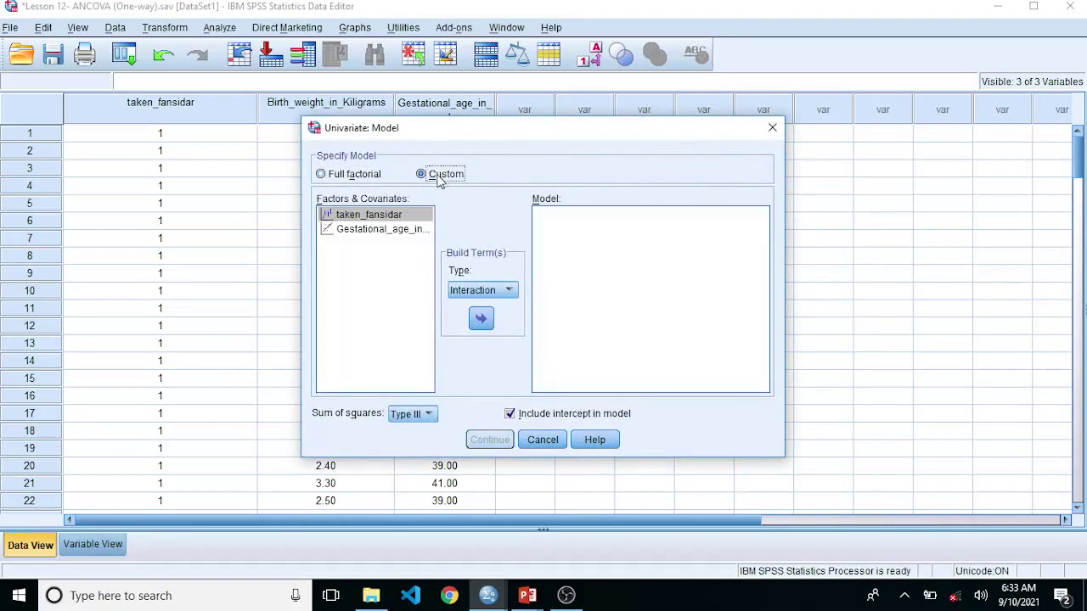
{"action": "left_click", "coordinate": [413, 214]}
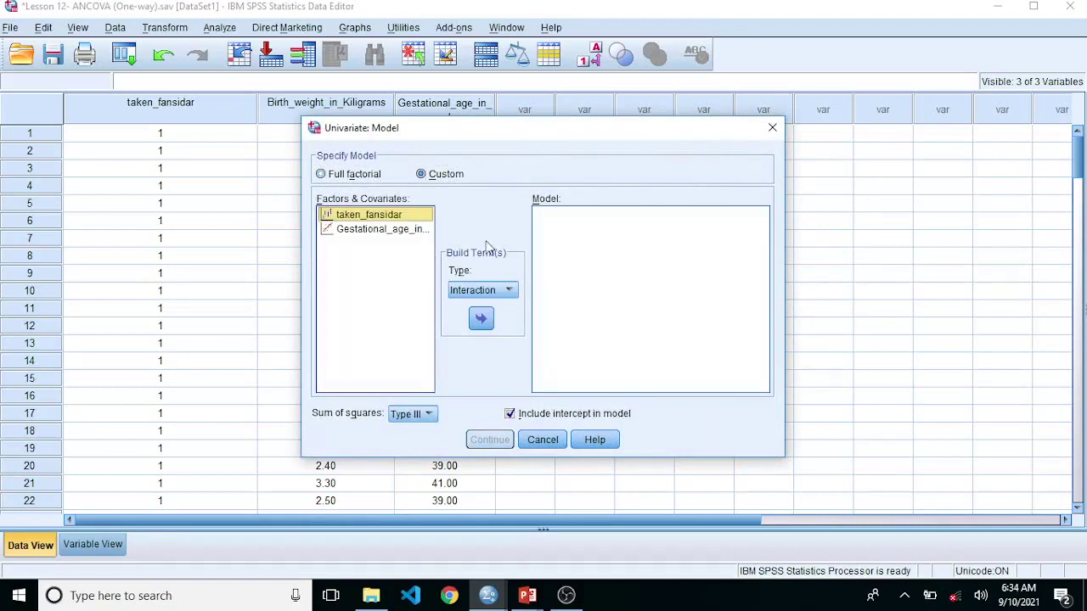
{"action": "left_click", "coordinate": [481, 318]}
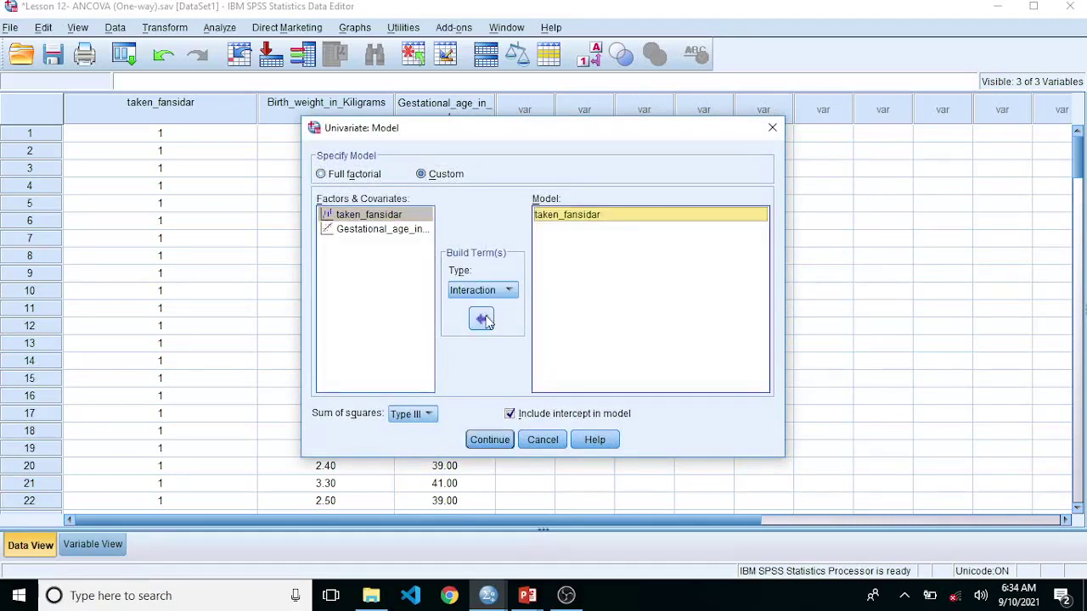
{"action": "left_click", "coordinate": [382, 230]}
{"action": "left_click", "coordinate": [480, 318]}
{"action": "left_click", "coordinate": [396, 269]}
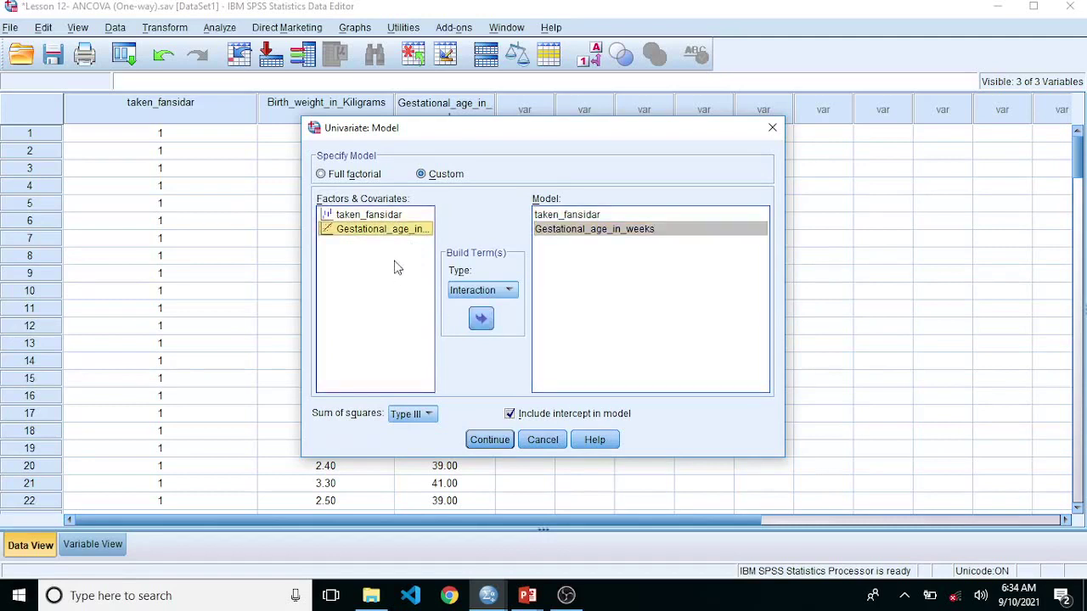
Add the Gestational_age_in_weeks*taken_fansidar interaction term to the model and run the analysis to view the between-subjects effects.
{"action": "left_click", "coordinate": [384, 219]}
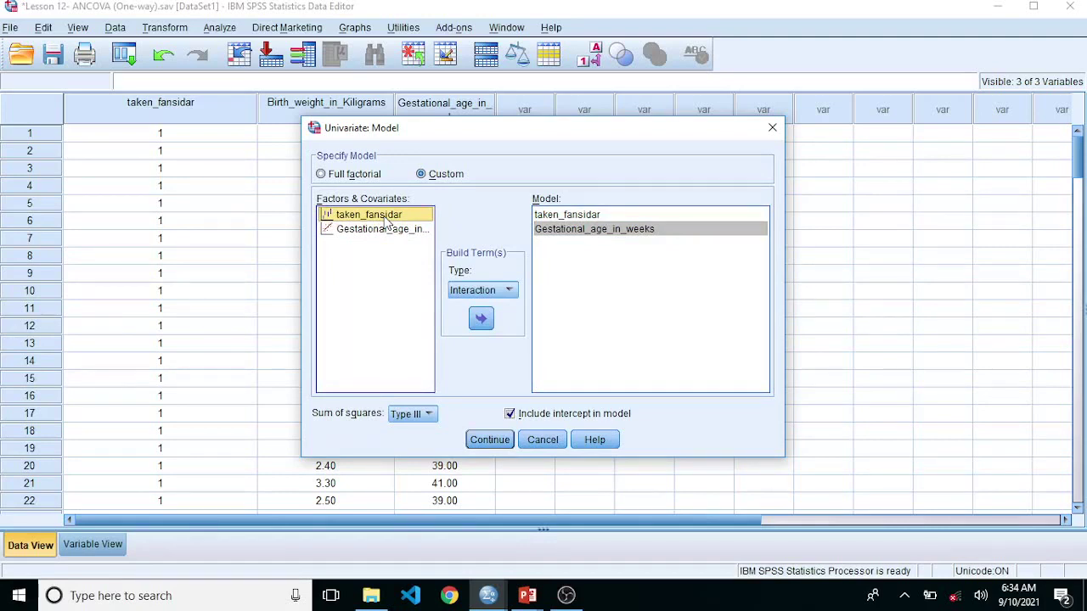
{"action": "left_click", "coordinate": [384, 219], "text": "ctrl"}
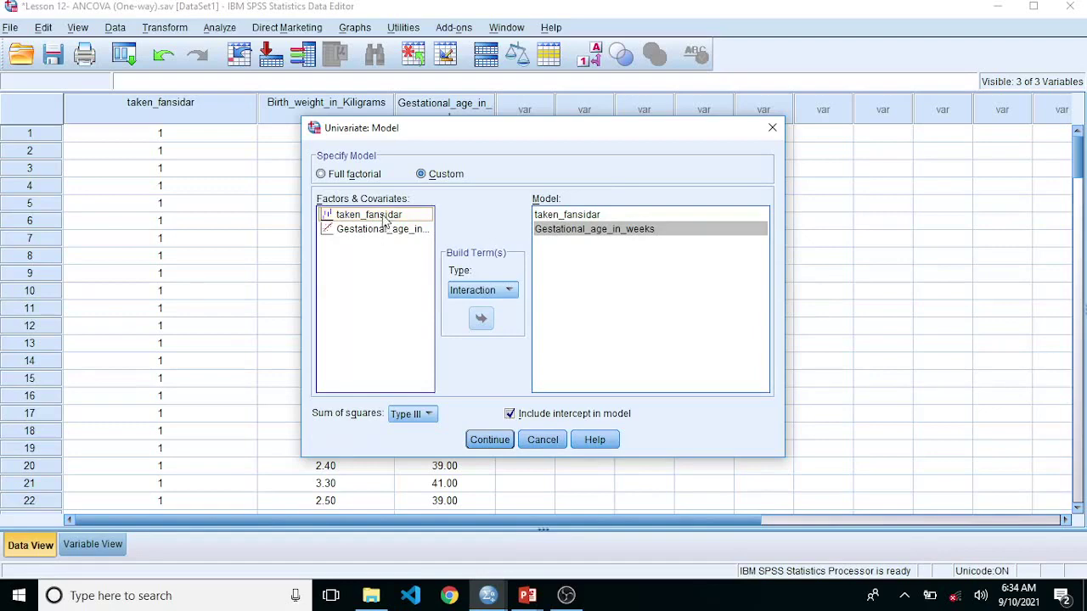
{"action": "left_click", "coordinate": [385, 219], "text": "ctrl"}
{"action": "left_click", "coordinate": [392, 230], "text": "ctrl"}
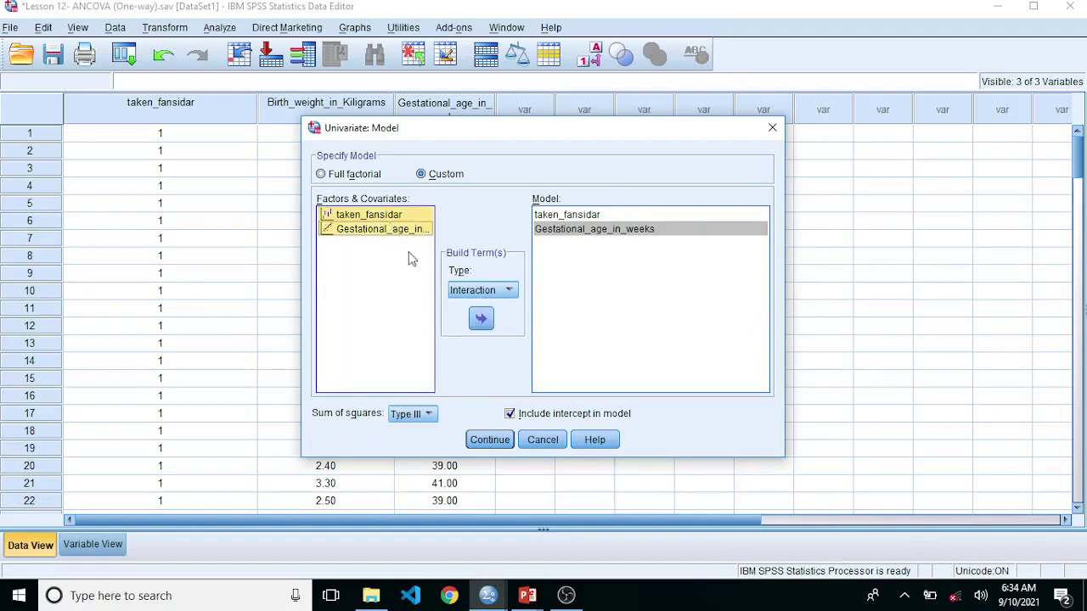
{"action": "left_click", "coordinate": [483, 321]}
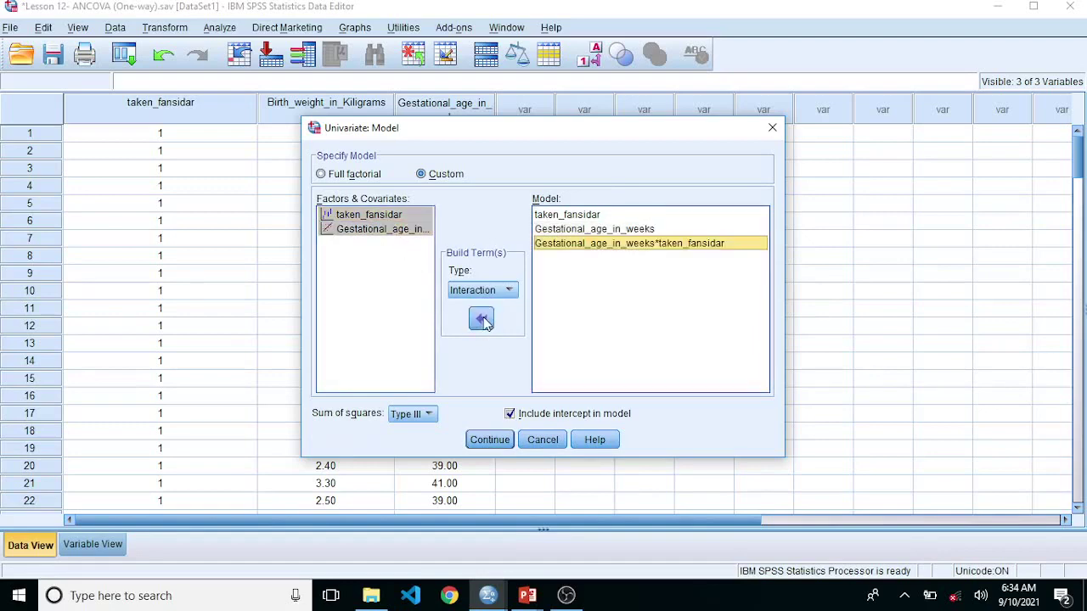
{"action": "left_click", "coordinate": [490, 439]}
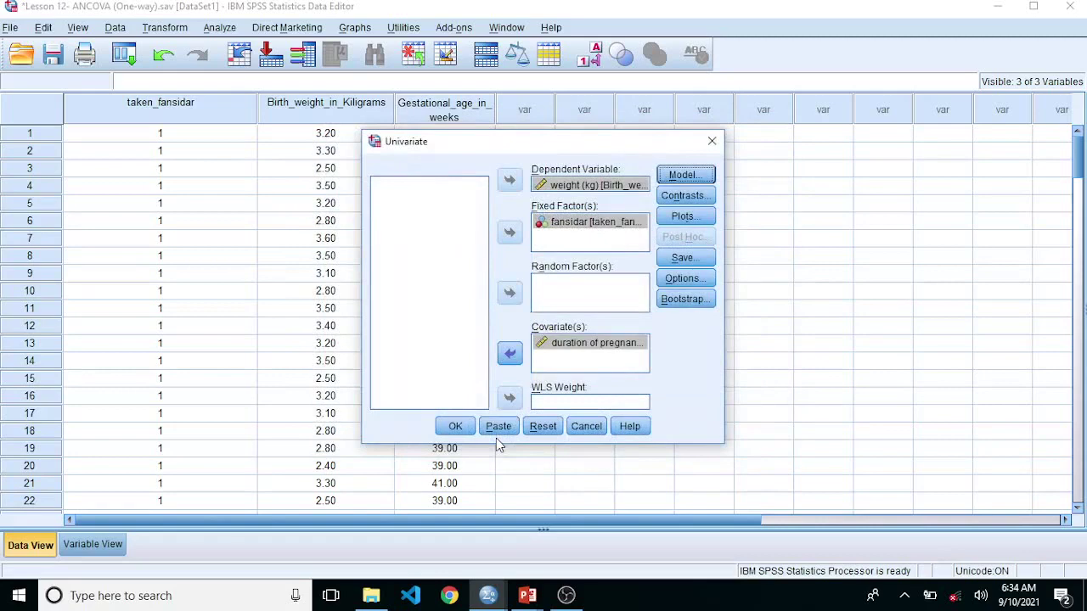
{"action": "left_click", "coordinate": [454, 427]}
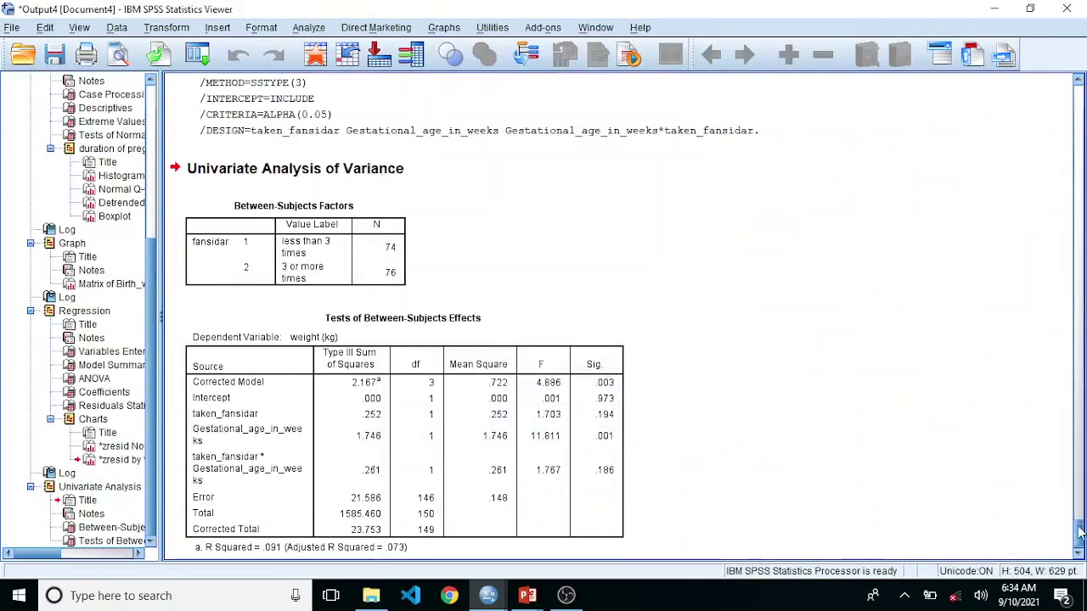
{"action": "scroll", "coordinate": [1078, 535], "scroll_direction": "down", "scroll_amount": 1}
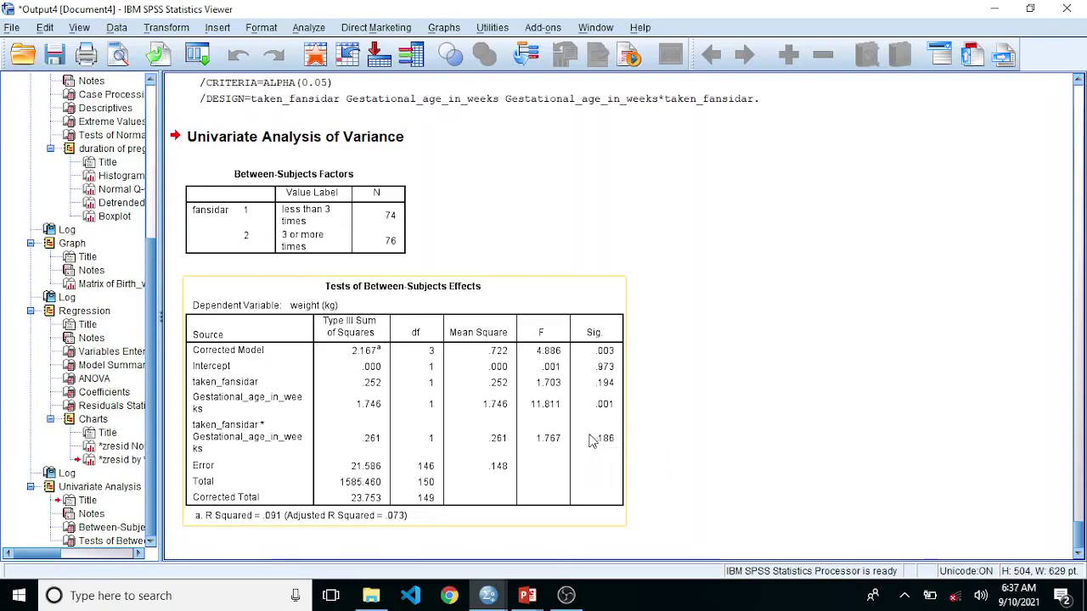
Return to the dataset, reopen the Univariate general linear model and change its model specification to Full factorial.
{"action": "mouse_move", "coordinate": [488, 597]}
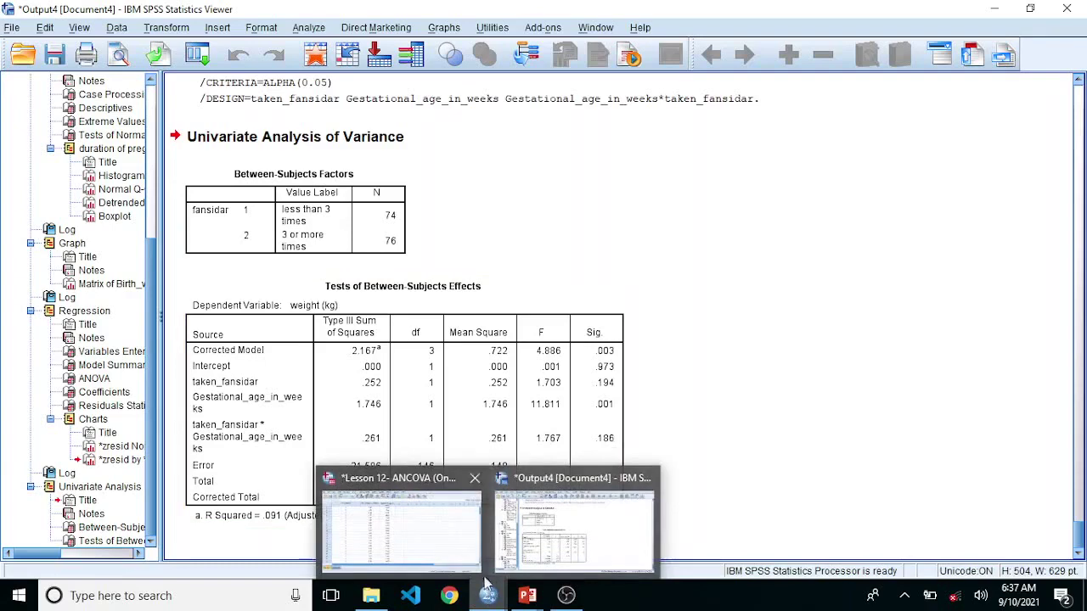
{"action": "left_click", "coordinate": [453, 535]}
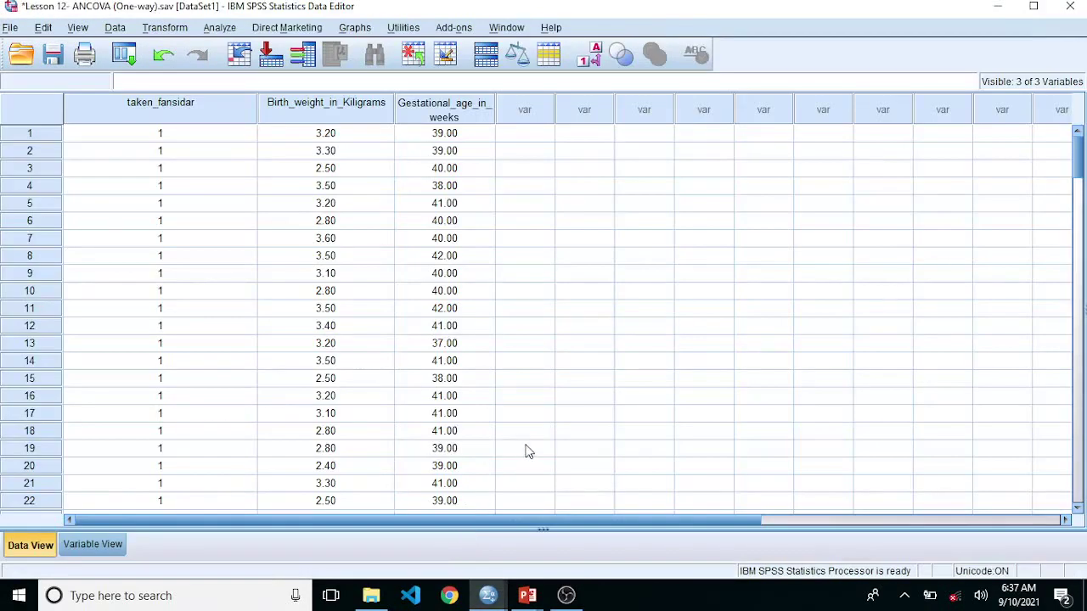
{"action": "left_click", "coordinate": [231, 28]}
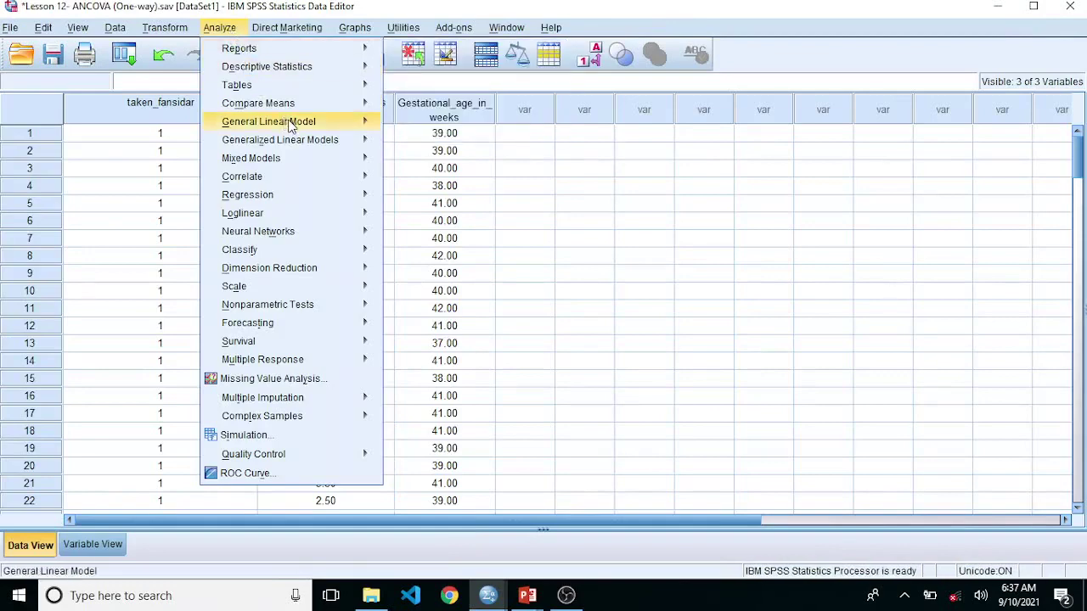
{"action": "mouse_move", "coordinate": [294, 122]}
{"action": "left_click", "coordinate": [412, 128]}
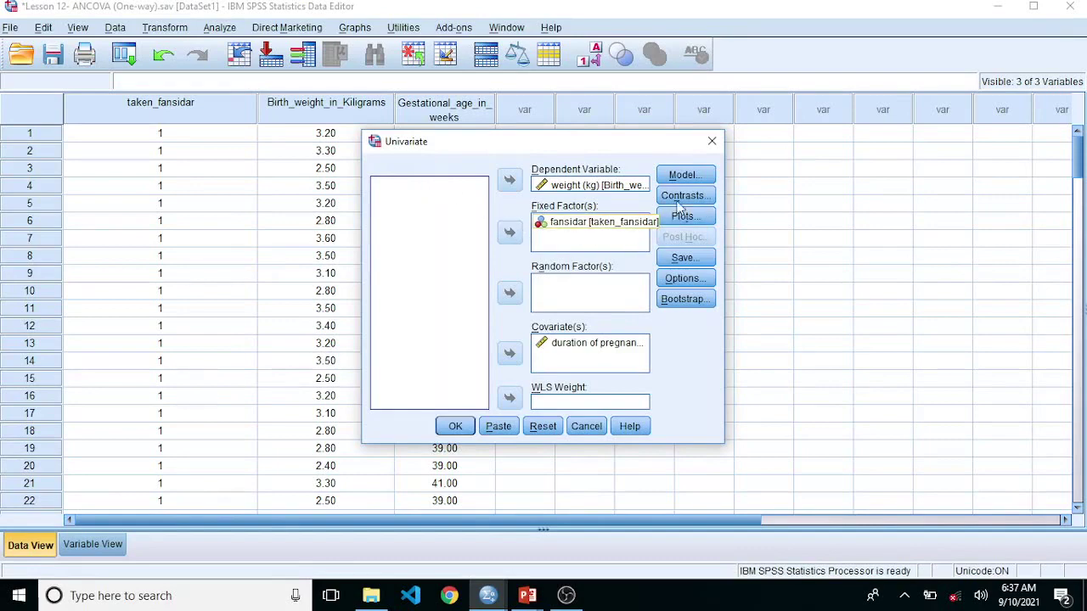
{"action": "left_click", "coordinate": [688, 175]}
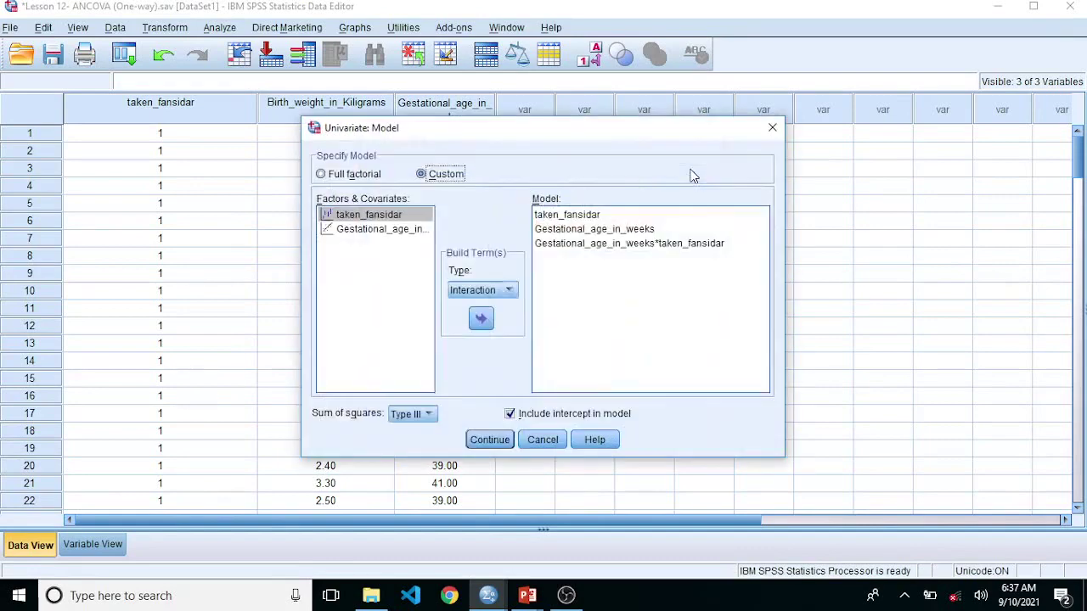
{"action": "left_click", "coordinate": [369, 175]}
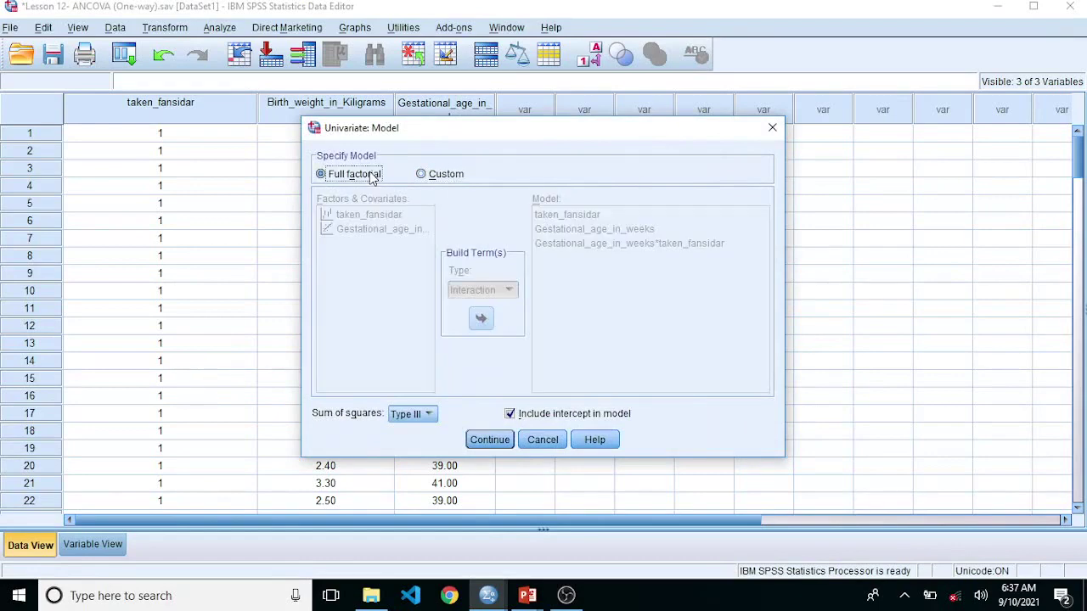
{"action": "left_click", "coordinate": [498, 444]}
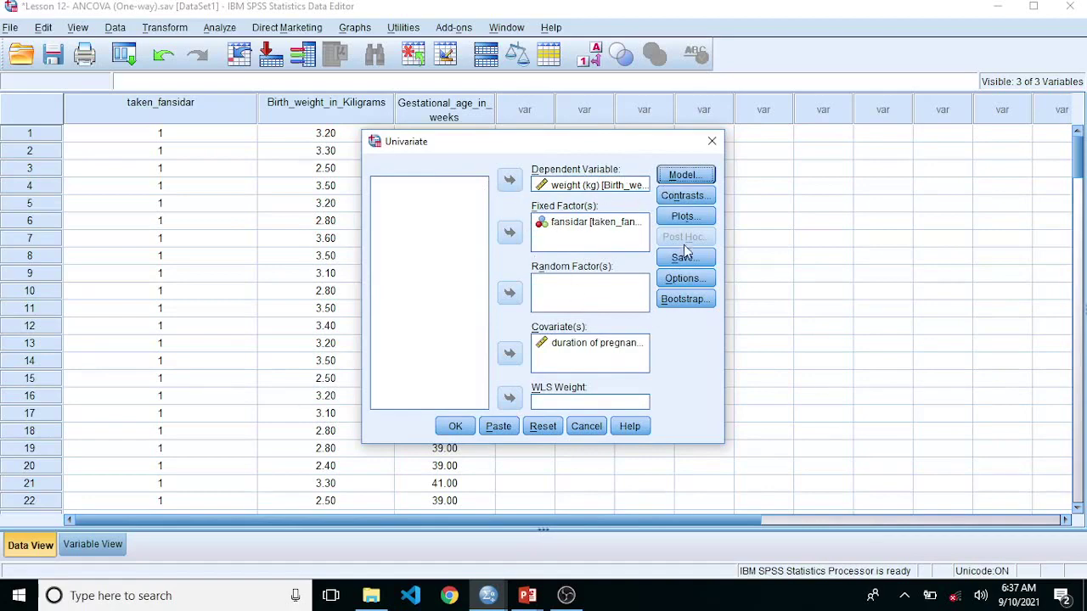
Request descriptive statistics, estimates of effect size and homogeneity tests in the Univariate options.
{"action": "left_click", "coordinate": [684, 279]}
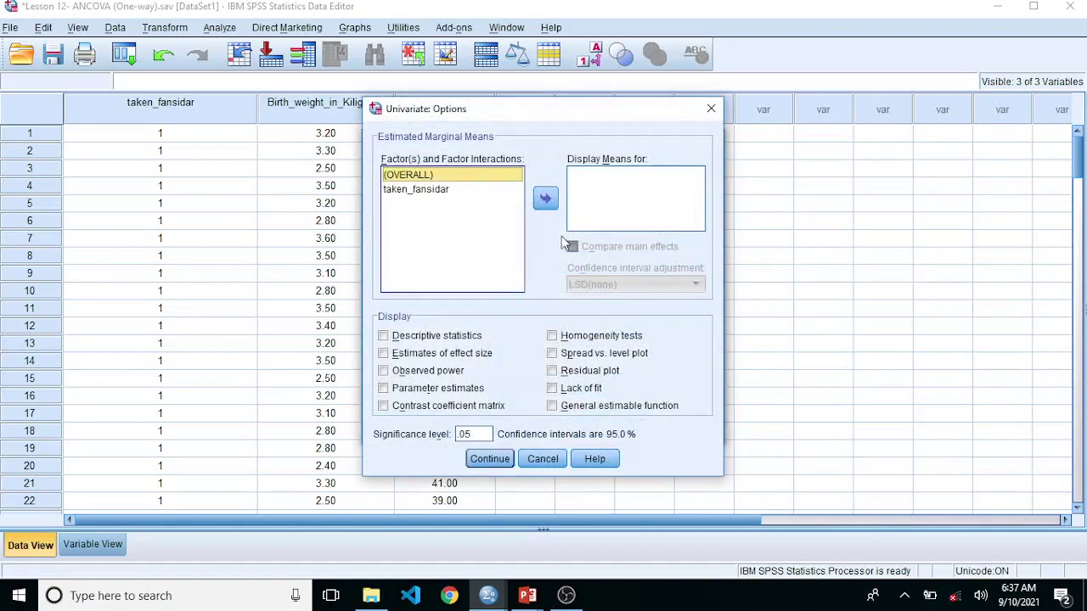
{"action": "left_click", "coordinate": [448, 337]}
{"action": "left_click", "coordinate": [459, 355]}
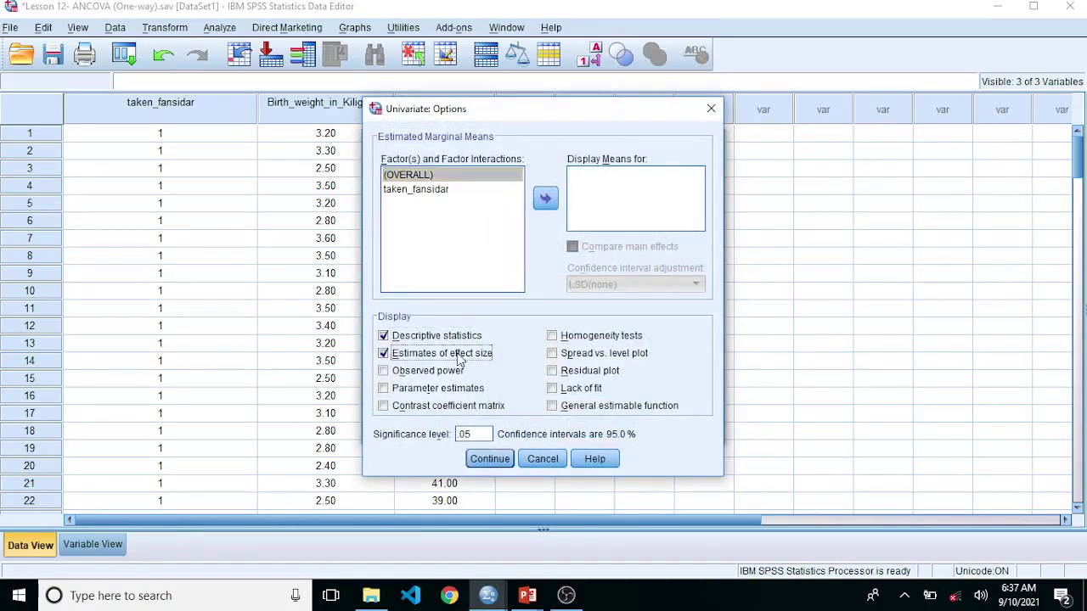
{"action": "left_click", "coordinate": [574, 341]}
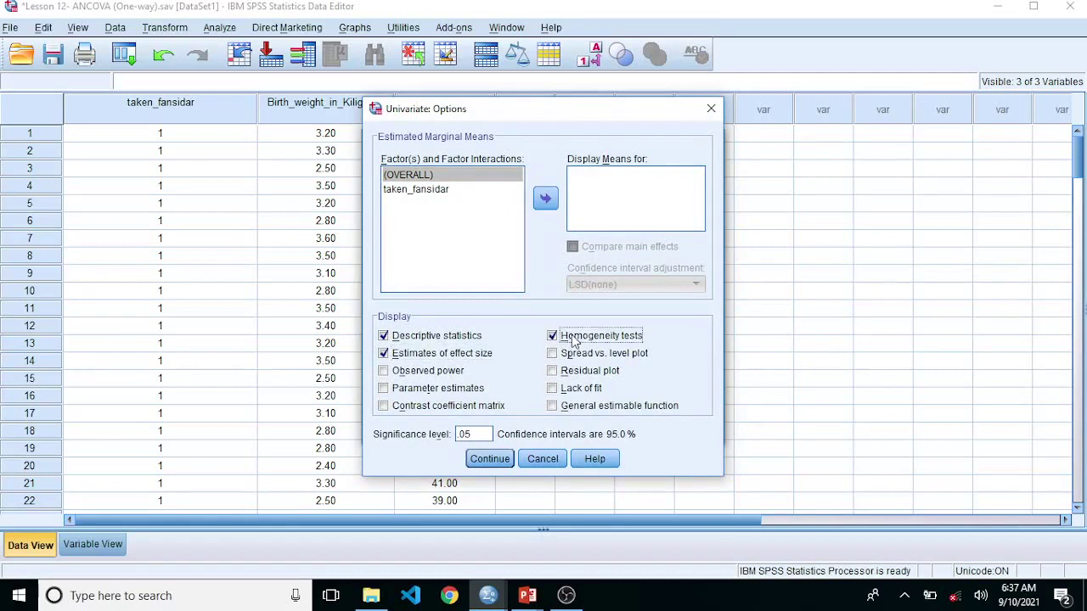
{"action": "left_click", "coordinate": [502, 458]}
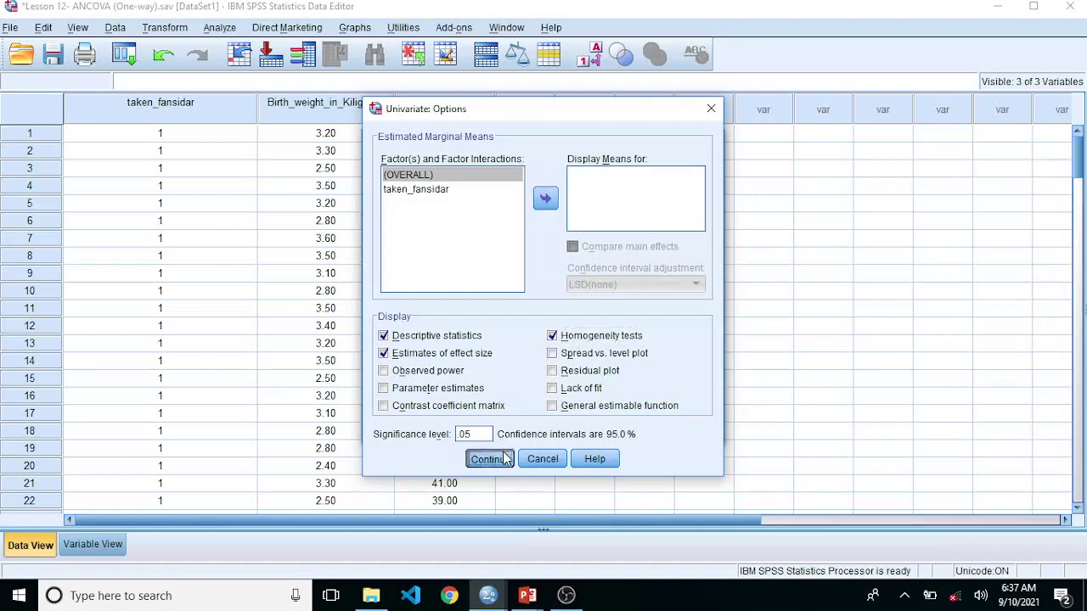
Run the full factorial ANCOVA and inspect Levene's test and the between-subjects effects in the output.
{"action": "left_click", "coordinate": [464, 430]}
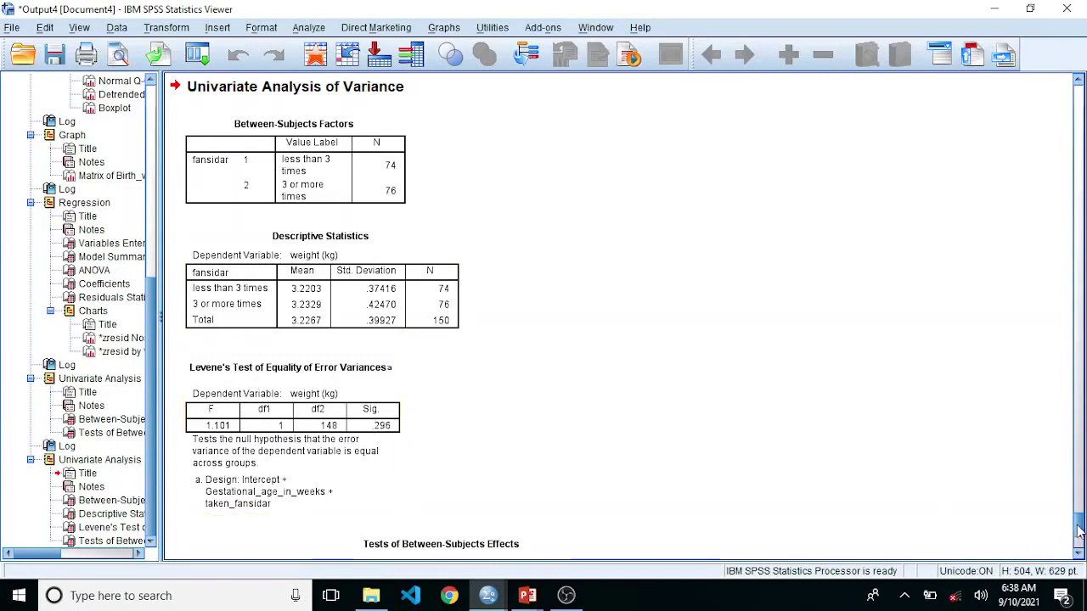
{"action": "scroll", "coordinate": [1081, 540], "scroll_direction": "down", "scroll_amount": 2}
{"action": "scroll", "coordinate": [1081, 540], "scroll_direction": "down", "scroll_amount": 3}
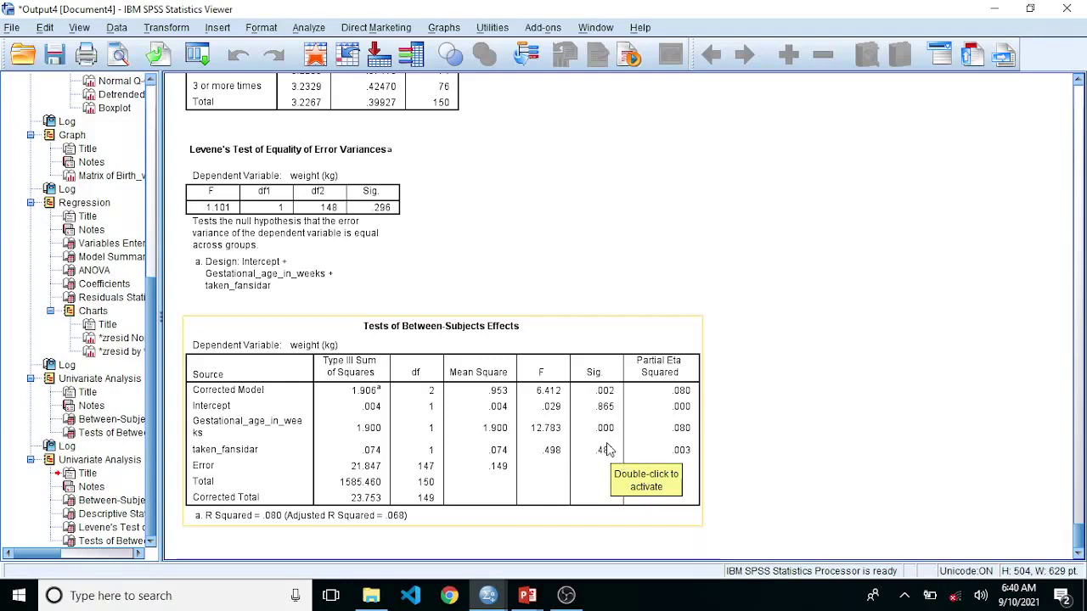
Recall the Univariate analysis and remove duration of pregnancy (weeks) from the covariates.
{"action": "left_click", "coordinate": [197, 53]}
{"action": "left_click", "coordinate": [218, 88]}
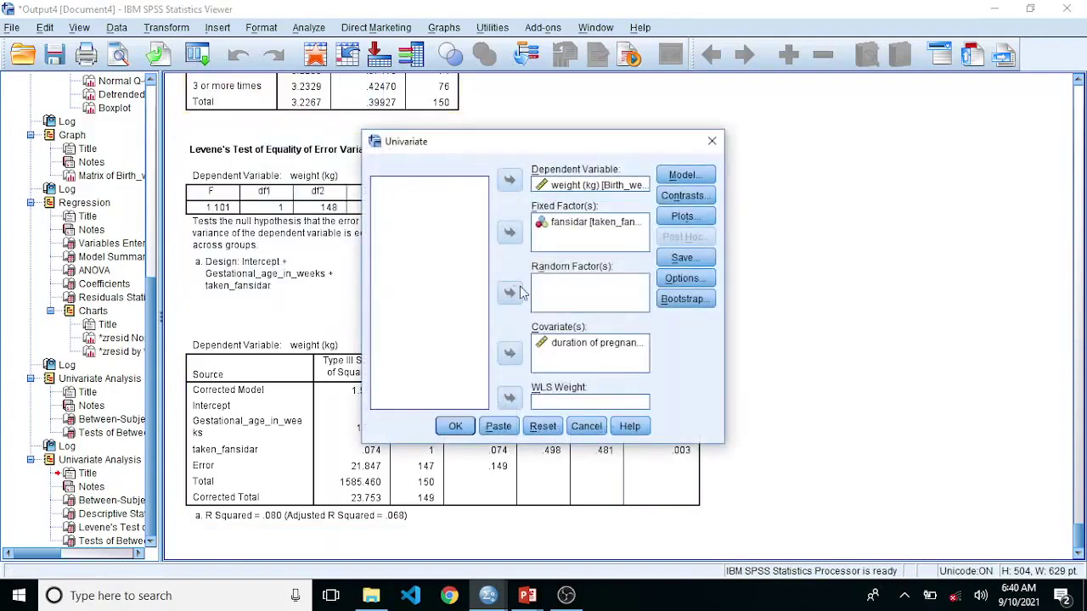
{"action": "left_click", "coordinate": [572, 347]}
{"action": "left_click", "coordinate": [510, 354]}
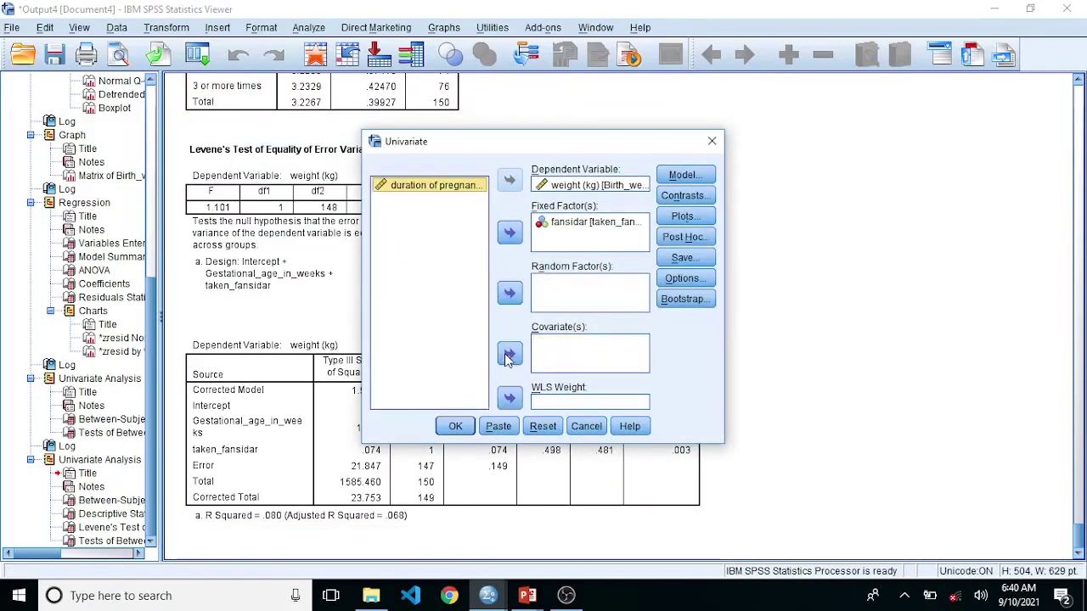
Run the Univariate analysis without the covariate and compare its between-subjects effects table with the one from the preceding ANCOVA.
{"action": "left_click", "coordinate": [455, 426]}
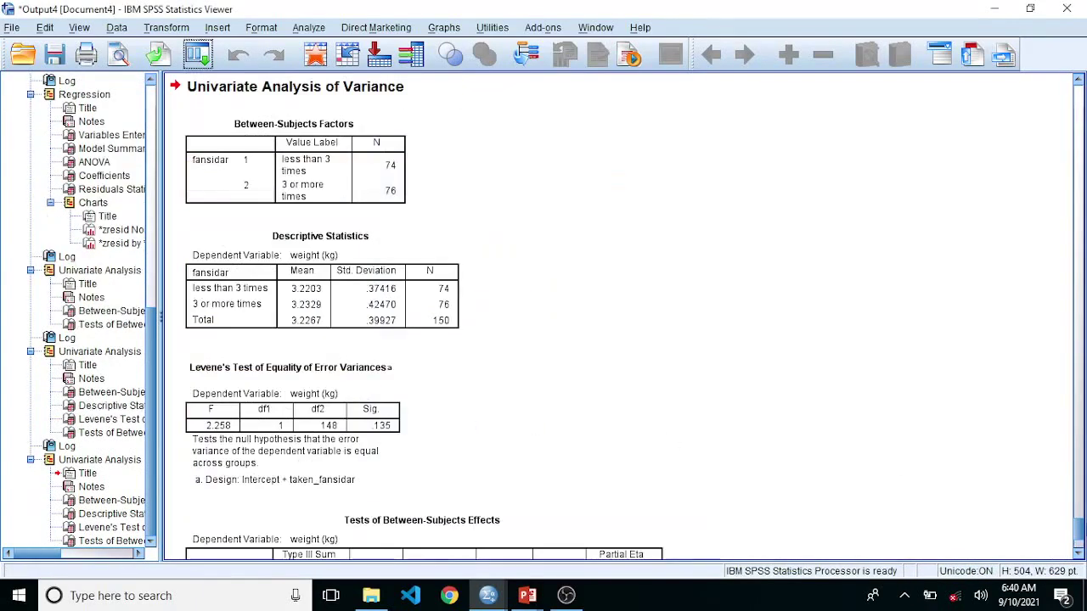
{"action": "left_click_drag", "start_coordinate": [1082, 533], "coordinate": [1082, 547]}
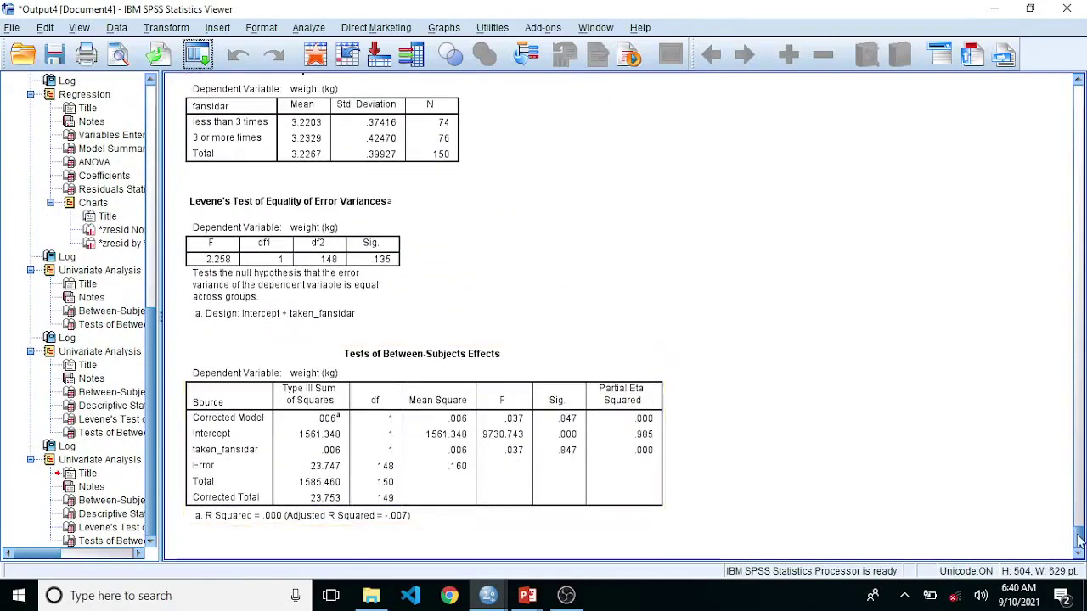
{"action": "left_click_drag", "start_coordinate": [1080, 540], "coordinate": [1068, 513]}
{"action": "scroll", "coordinate": [718, 311], "scroll_direction": "up", "scroll_amount": 1}
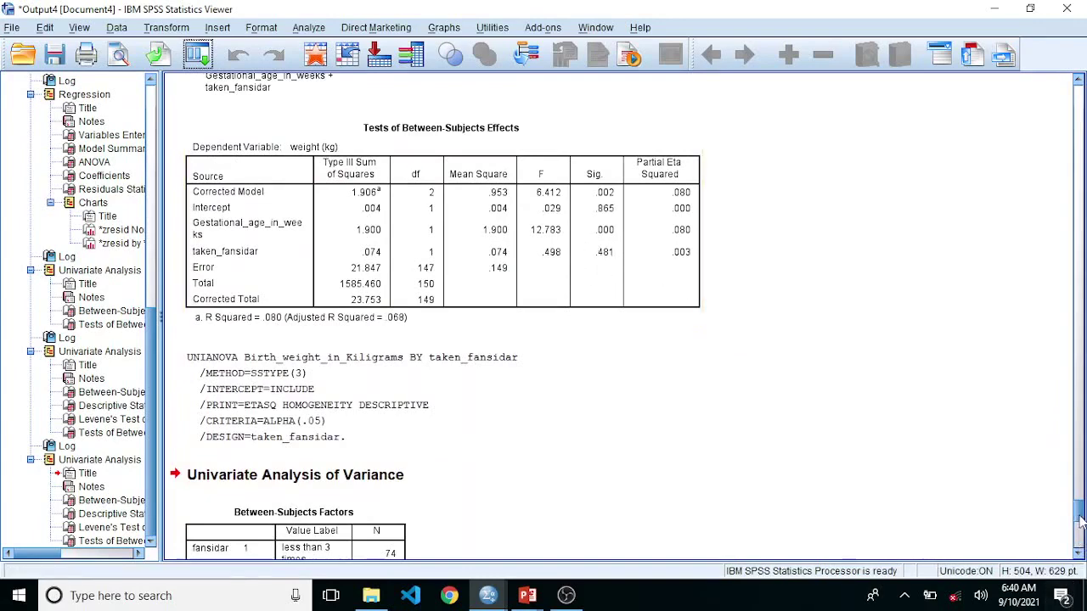
{"action": "left_click_drag", "start_coordinate": [1081, 522], "coordinate": [1080, 544]}
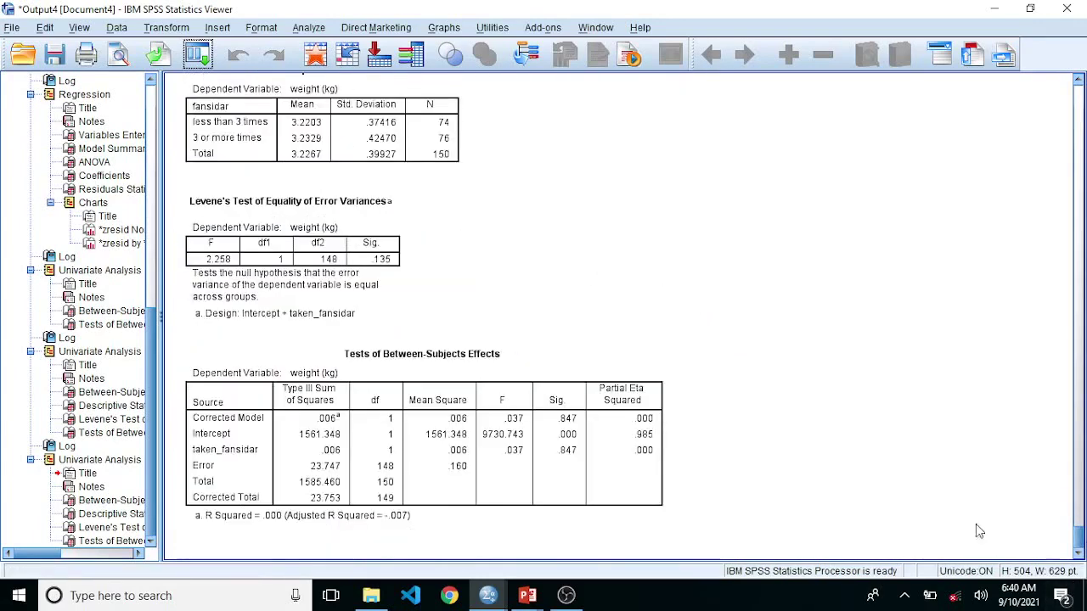
Examine the between-subjects effects, descriptive statistics and Levene's test for the model with fansidar as the only factor.
{"action": "left_click", "coordinate": [567, 469]}
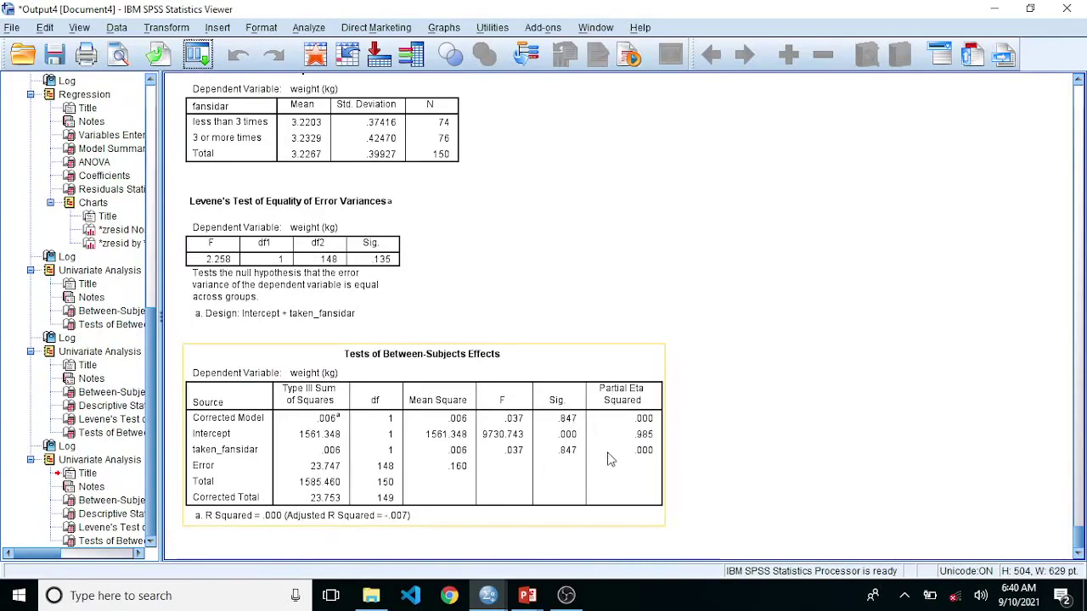
{"action": "left_click", "coordinate": [1045, 528]}
{"action": "scroll", "coordinate": [1081, 548], "scroll_direction": "up", "scroll_amount": 3}
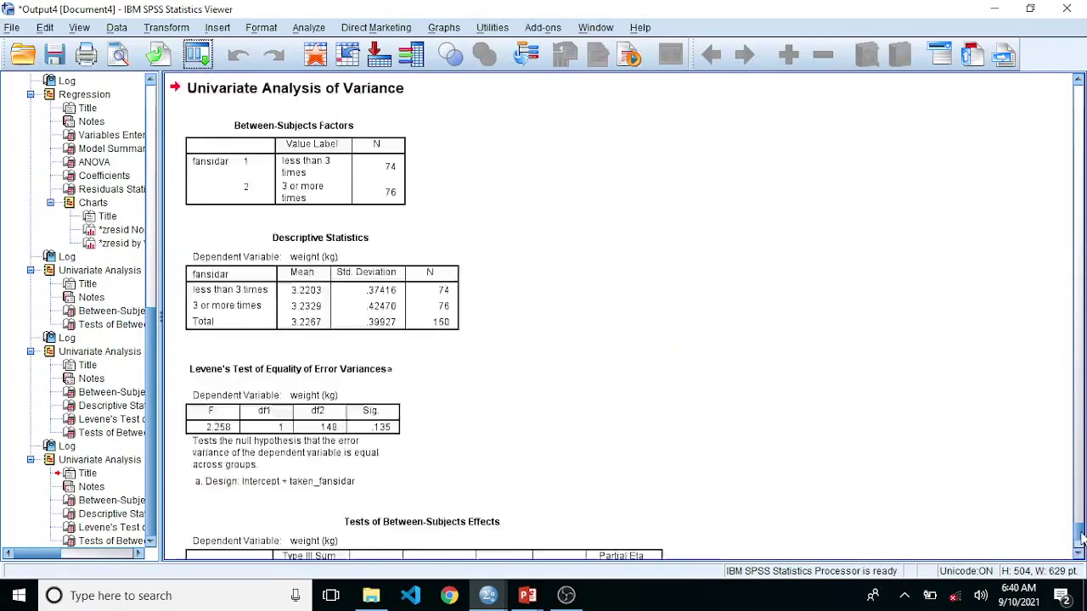
{"action": "scroll", "coordinate": [1082, 548], "scroll_direction": "down", "scroll_amount": 3}
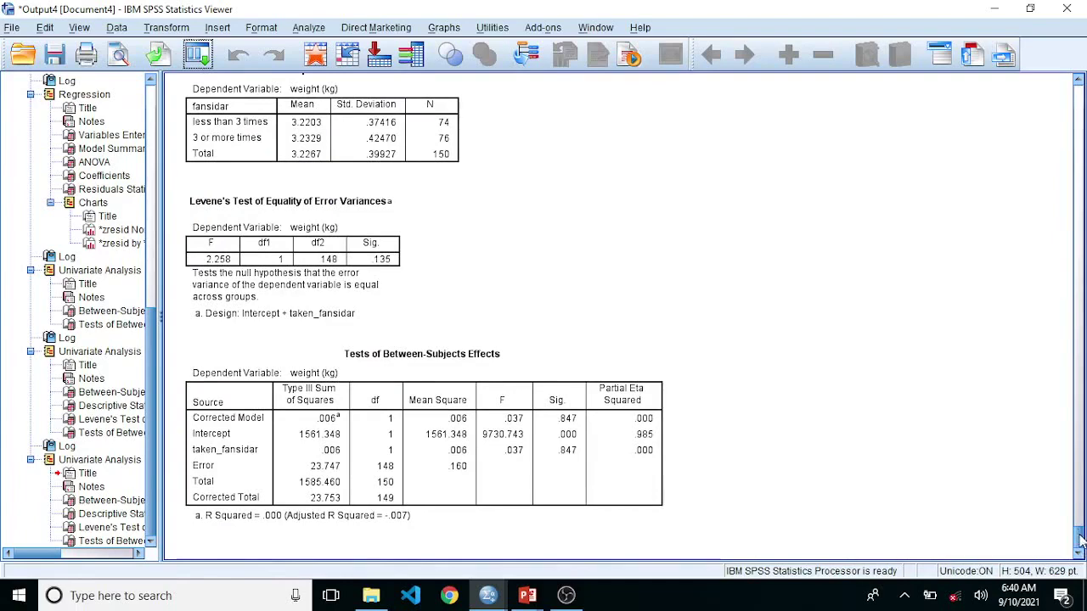
{"action": "mouse_move", "coordinate": [1081, 540]}
{"action": "left_mouse_down"}
{"action": "mouse_move", "coordinate": [1082, 500]}
{"action": "mouse_move", "coordinate": [1081, 537]}
{"action": "left_mouse_up"}
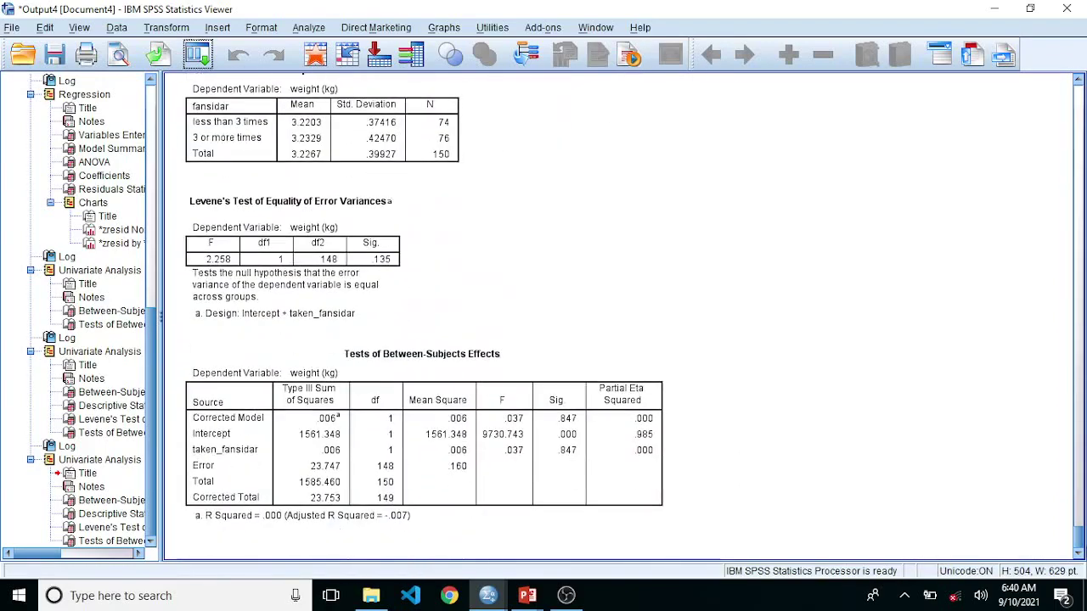